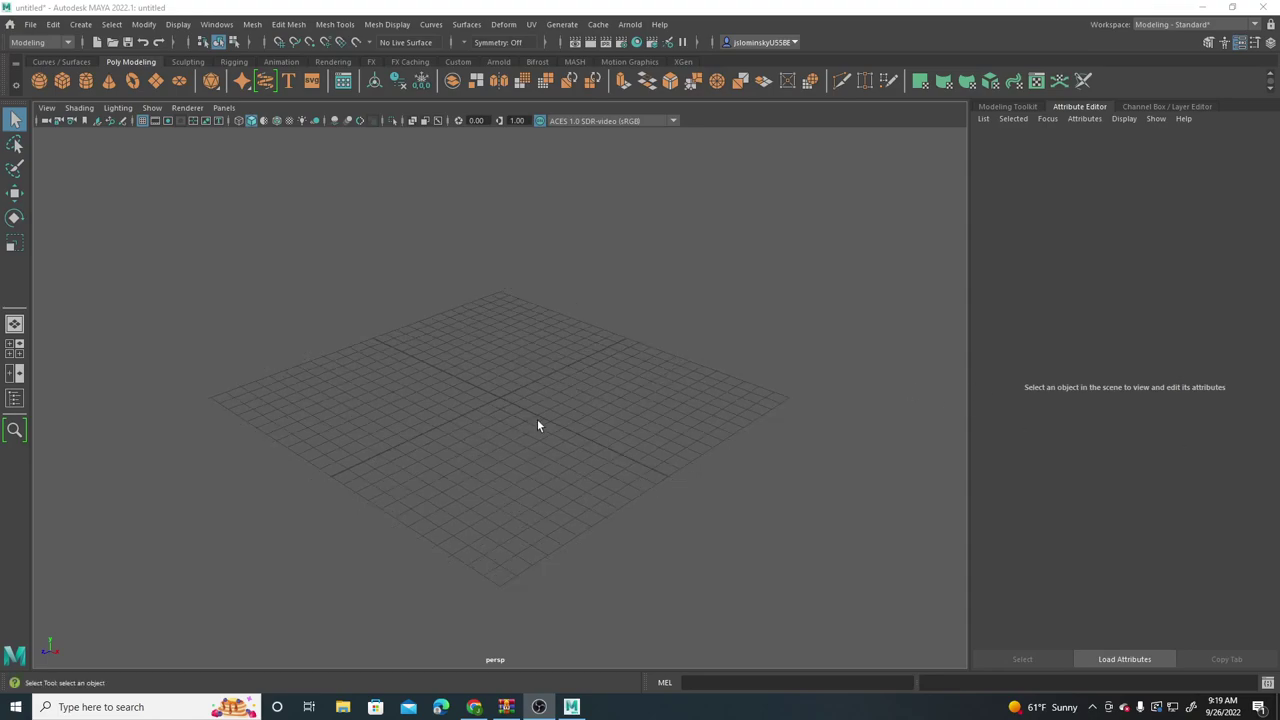
Step: Import front.jpg from the Desktop as an image plane in the front view
left_click_drag(537, 423, 495, 440, "alt")
scroll(492, 436, "up", 2)
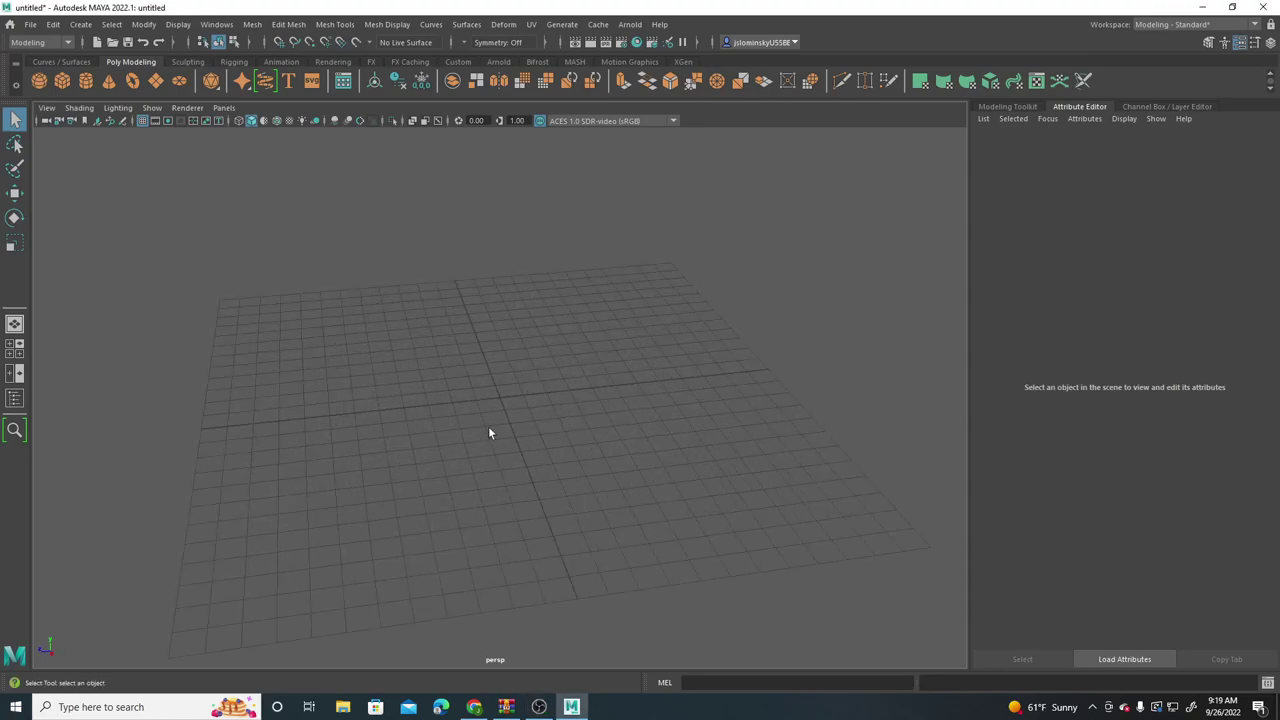
key("space")
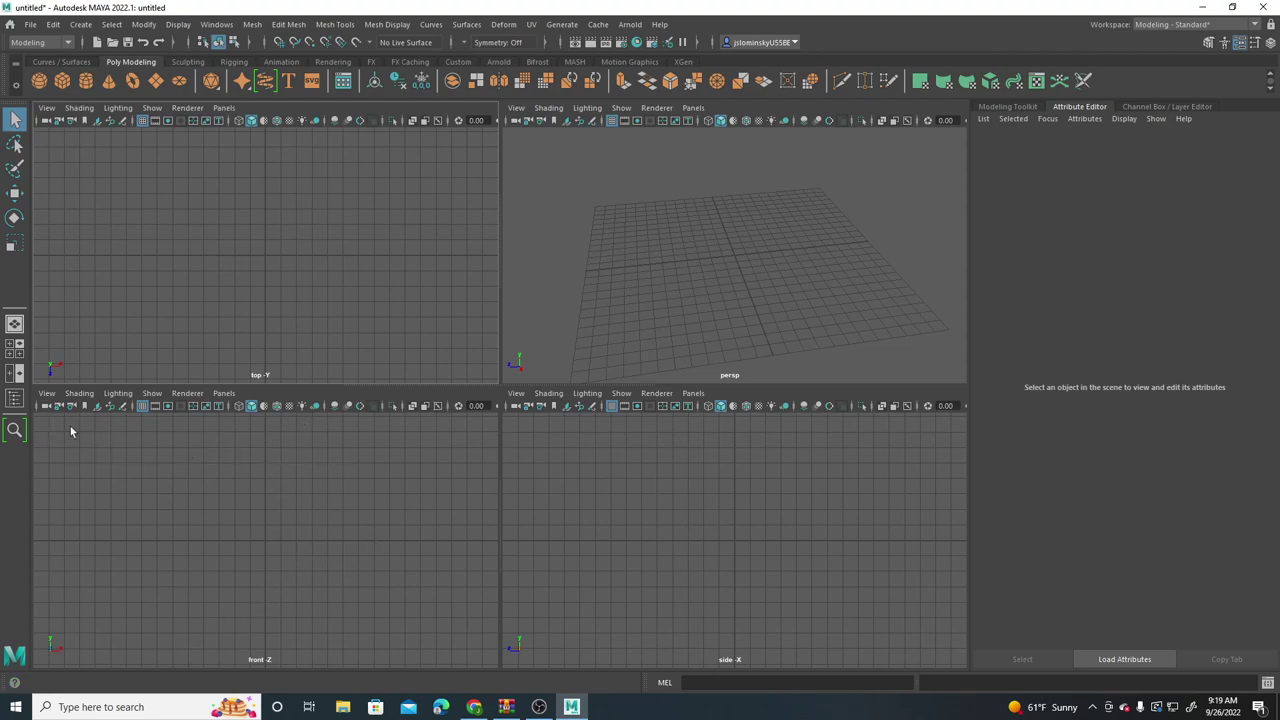
left_click(47, 393)
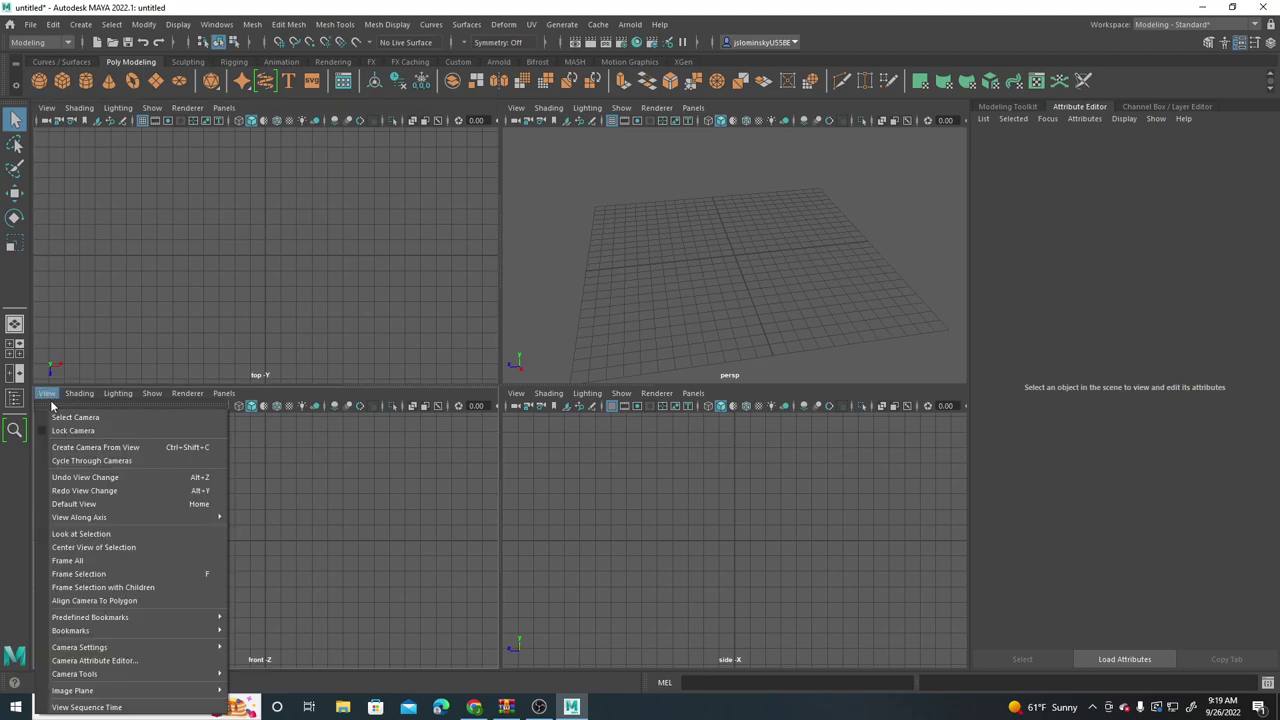
mouse_move(144, 691)
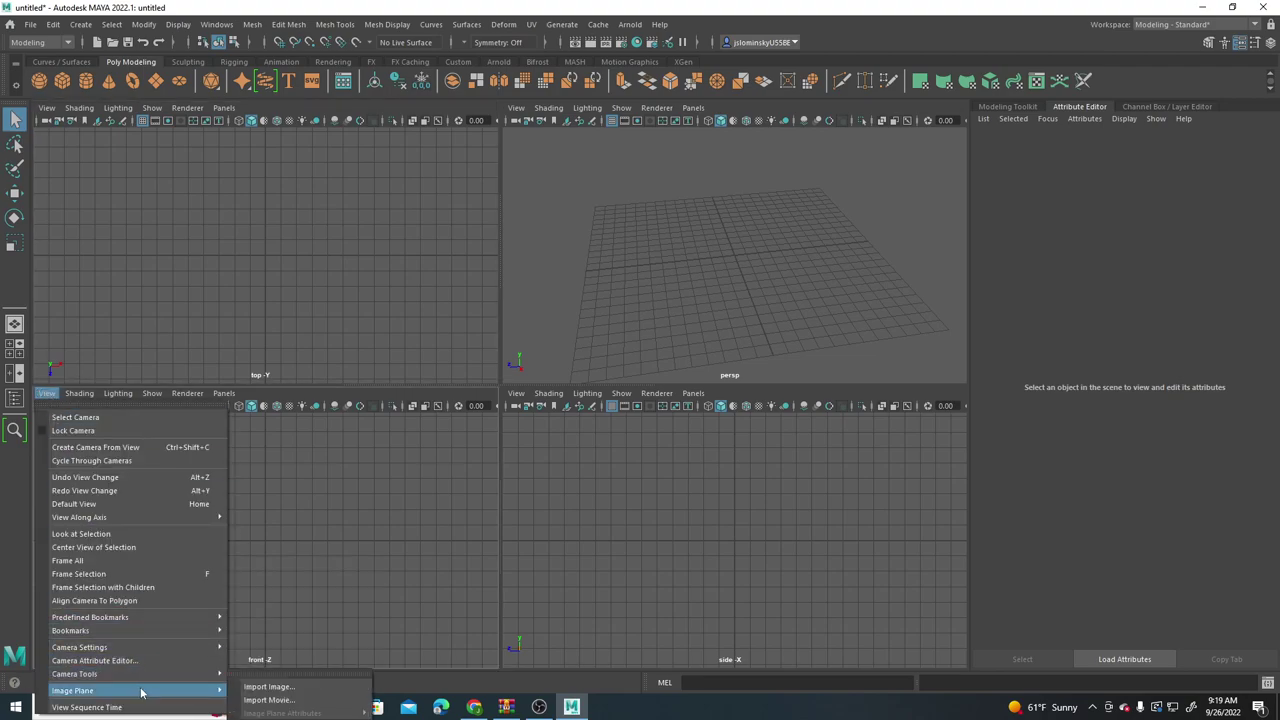
left_click(262, 688)
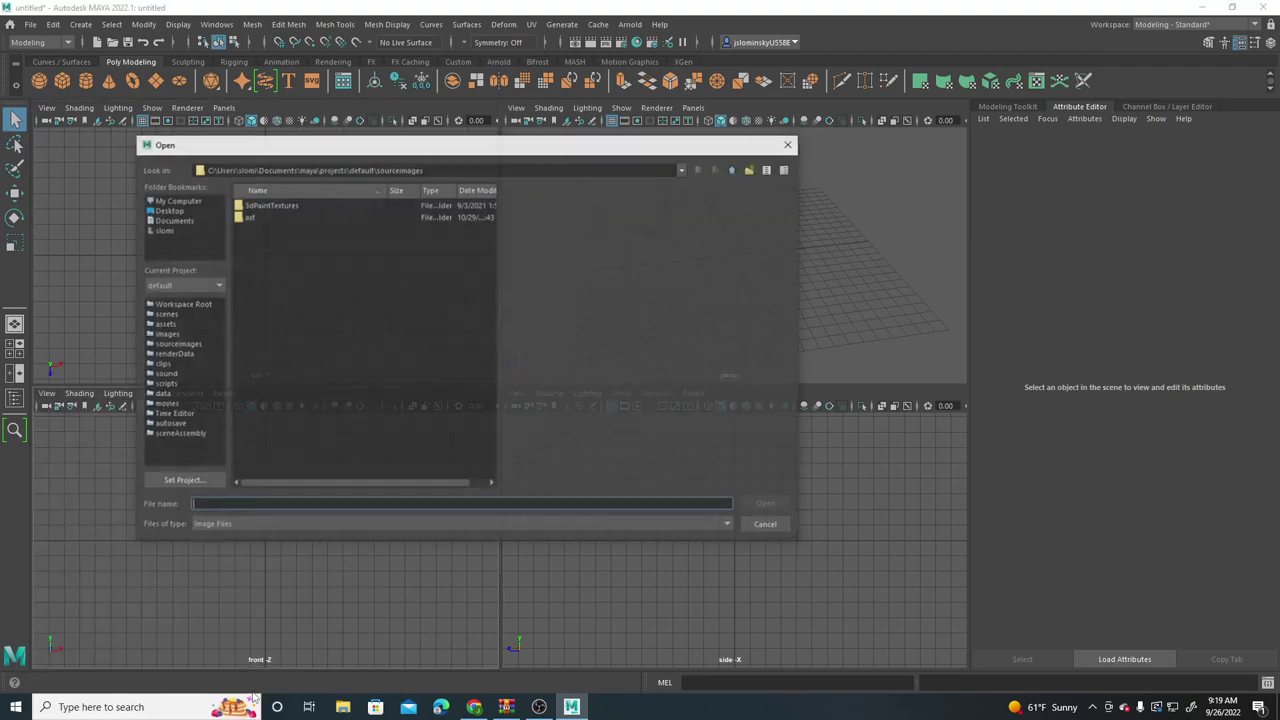
left_click(174, 211)
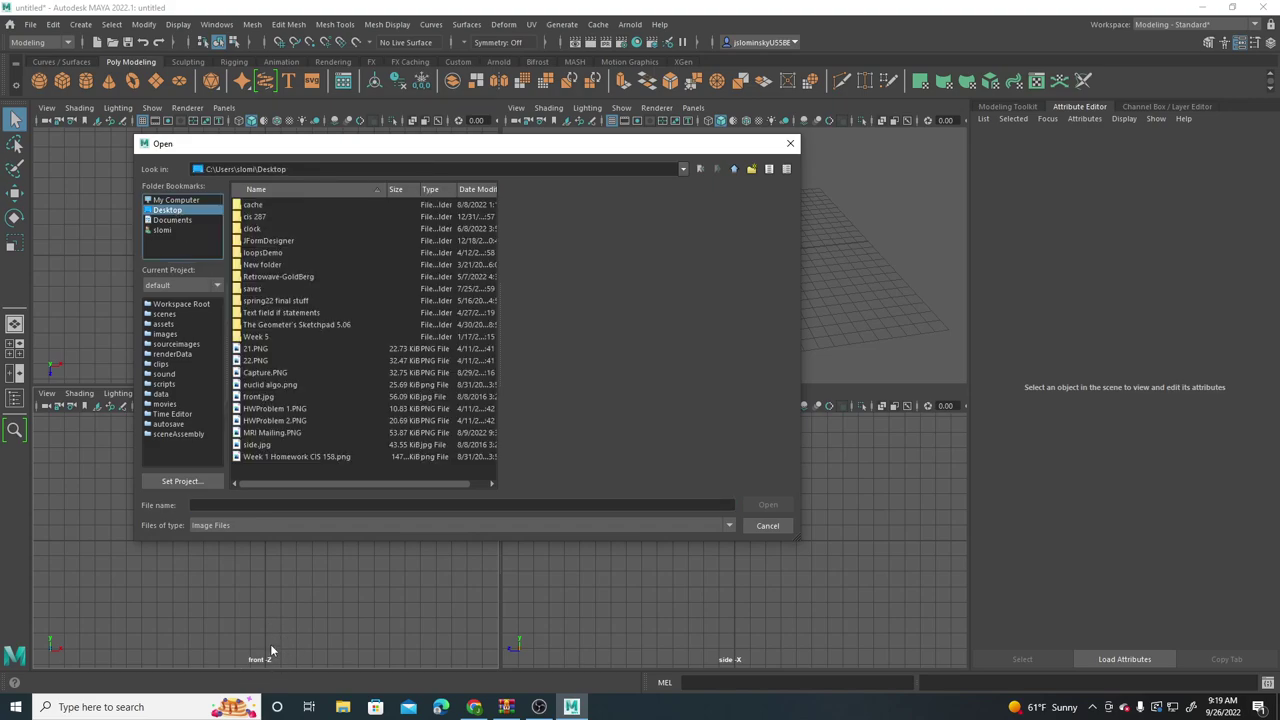
double_click(262, 397)
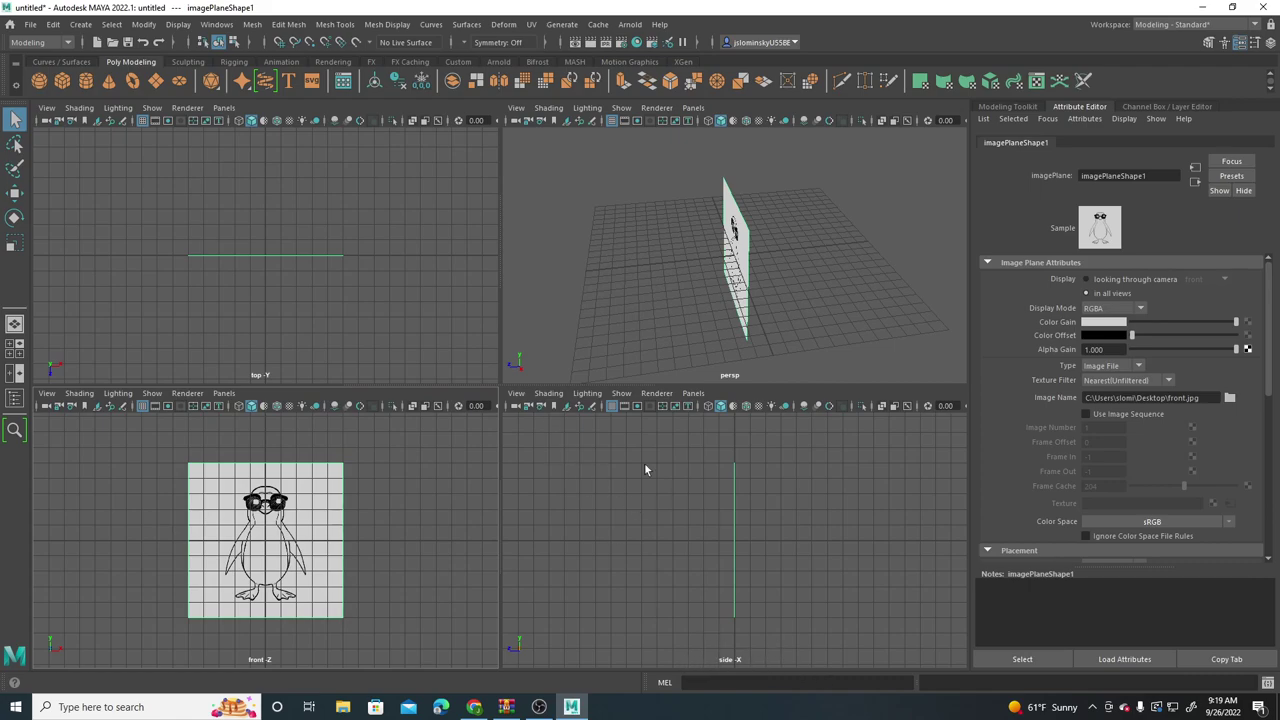
Step: Import side.jpg from the Desktop as an image plane in the side view
left_click(516, 394)
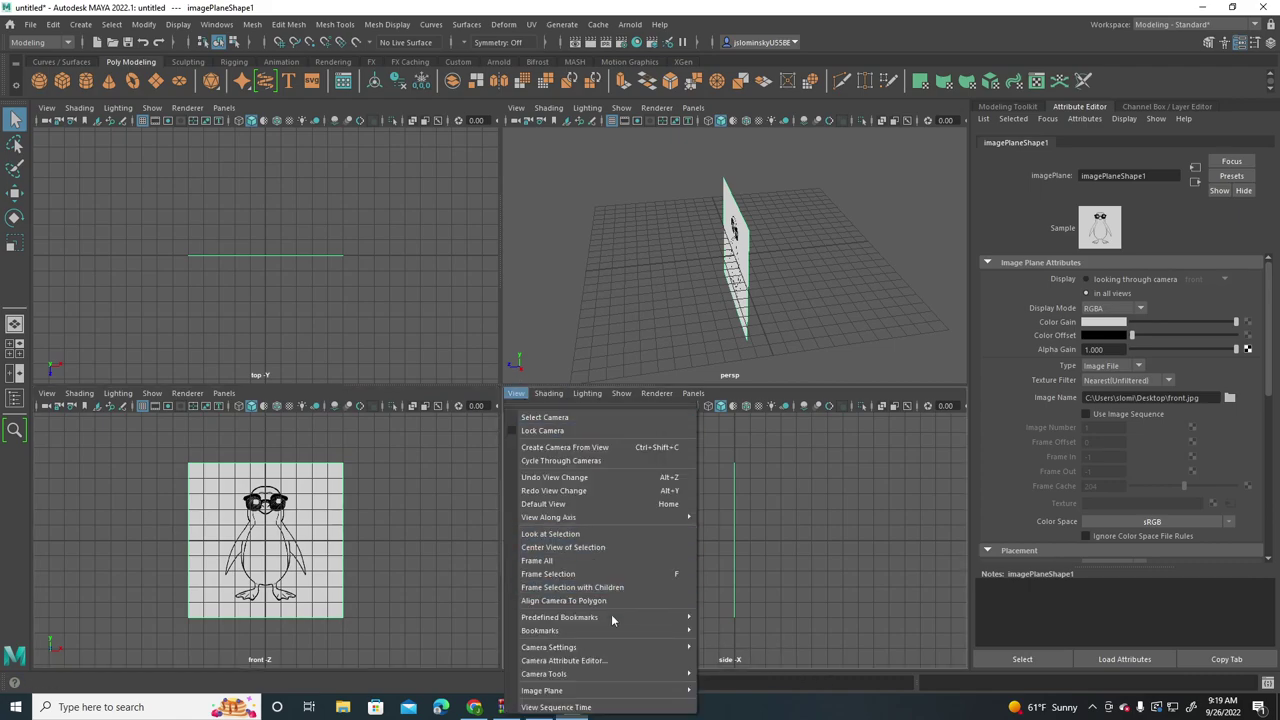
mouse_move(628, 690)
left_click(738, 687)
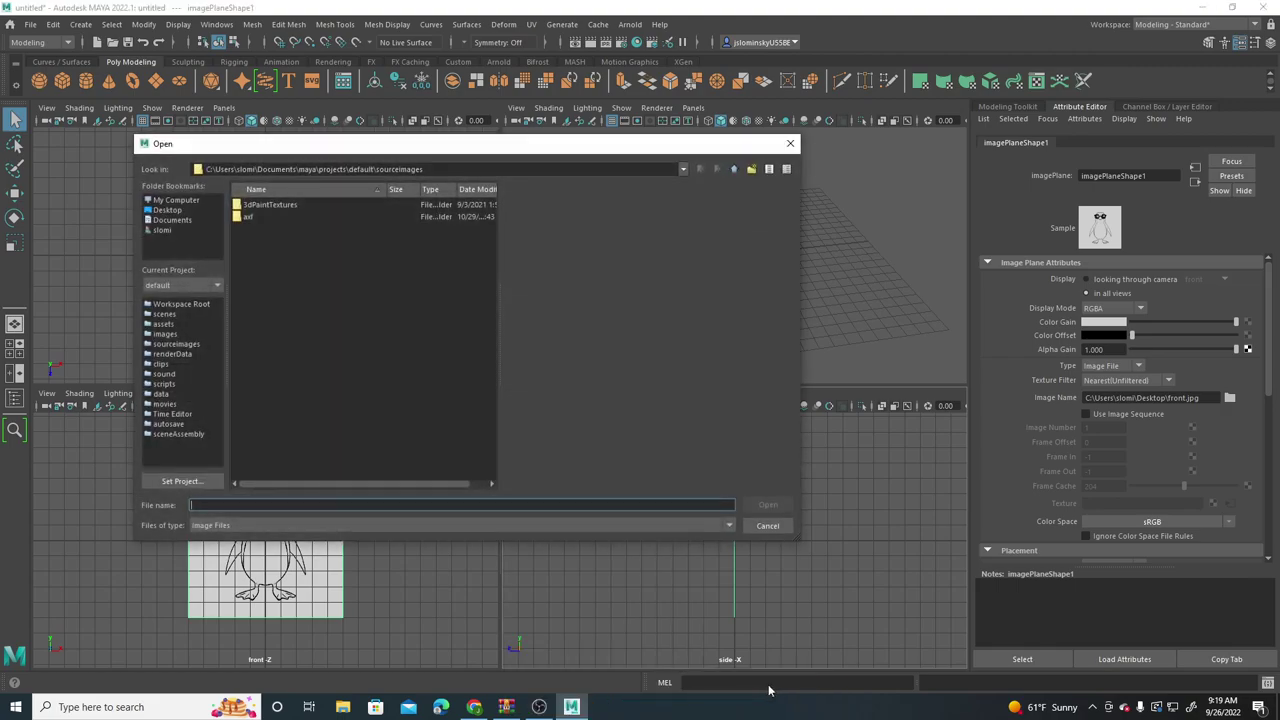
left_click(180, 212)
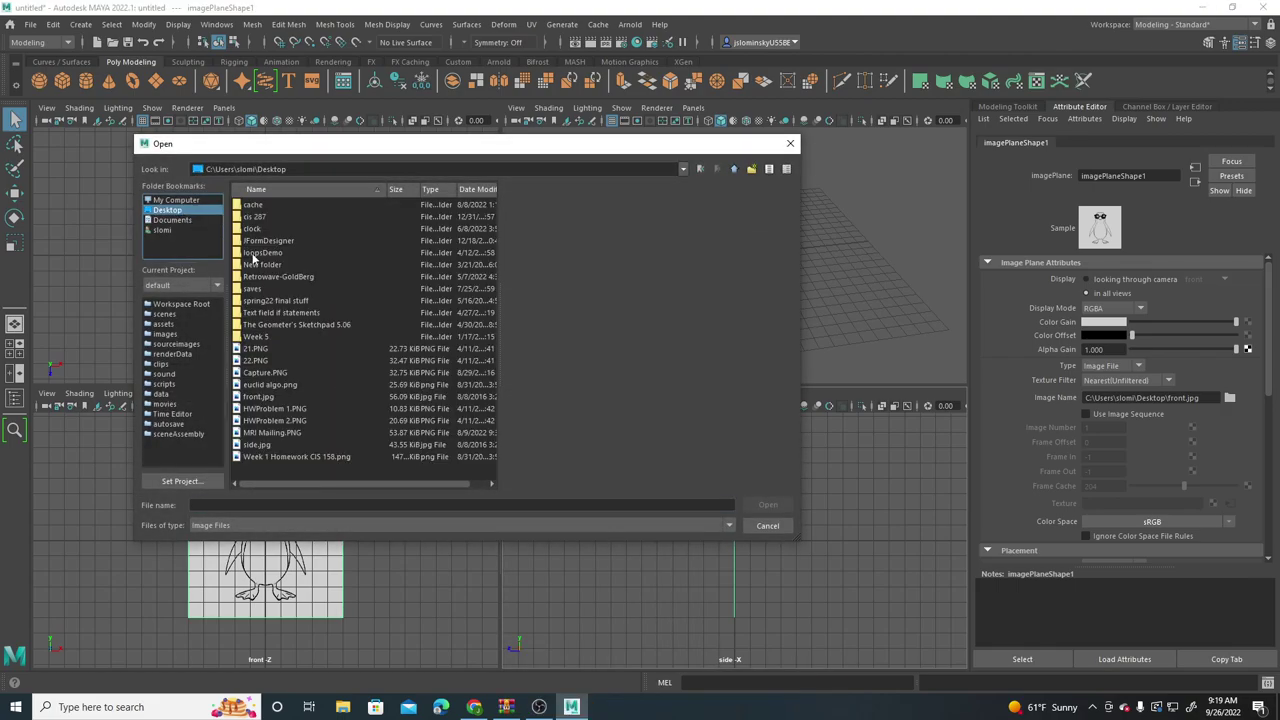
double_click(257, 444)
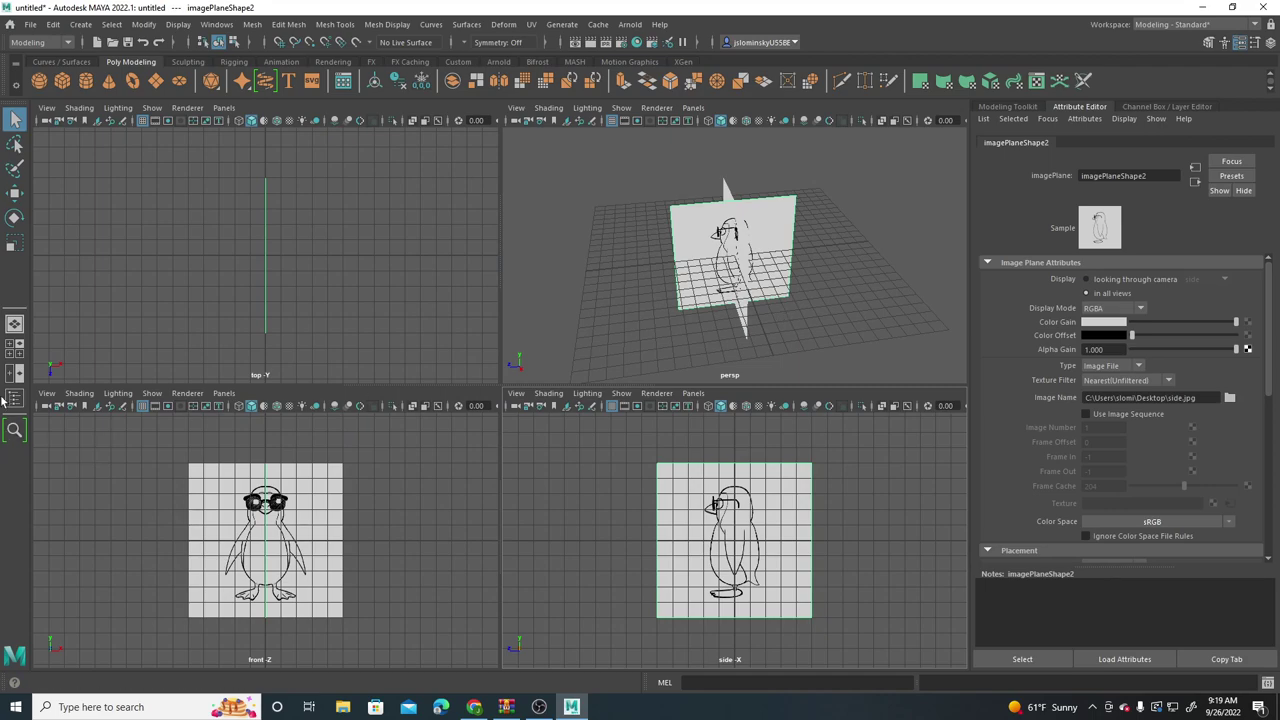
Step: In the perspective view, move the side image plane along negative X, away from the grid centre
left_click(15, 326)
key("space")
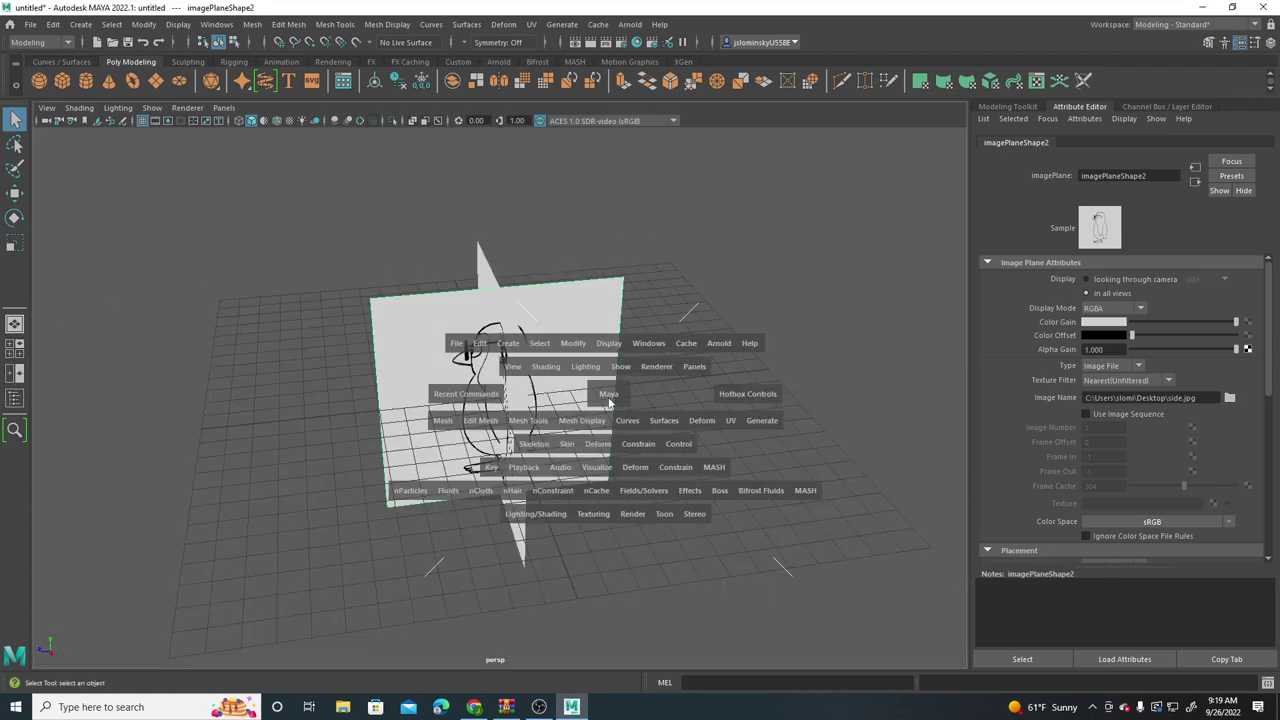
key("space")
key("space")
key("space")
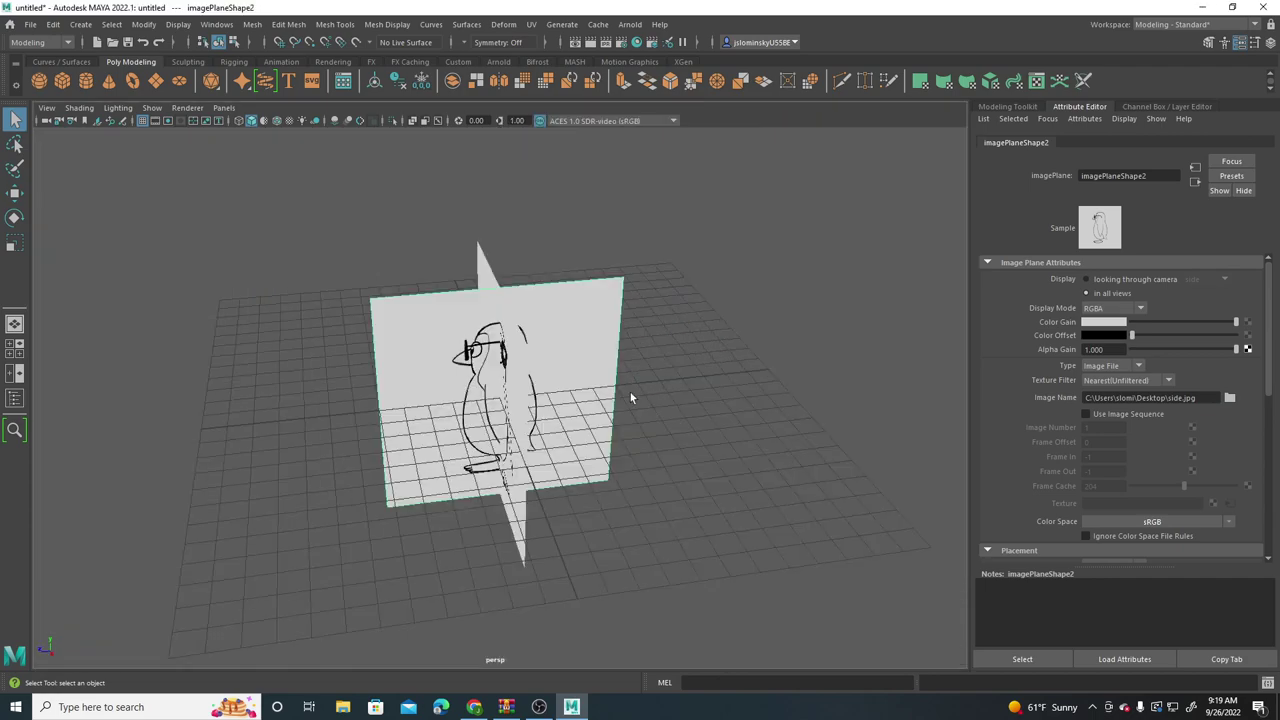
left_click_drag(630, 392, 308, 470, "alt")
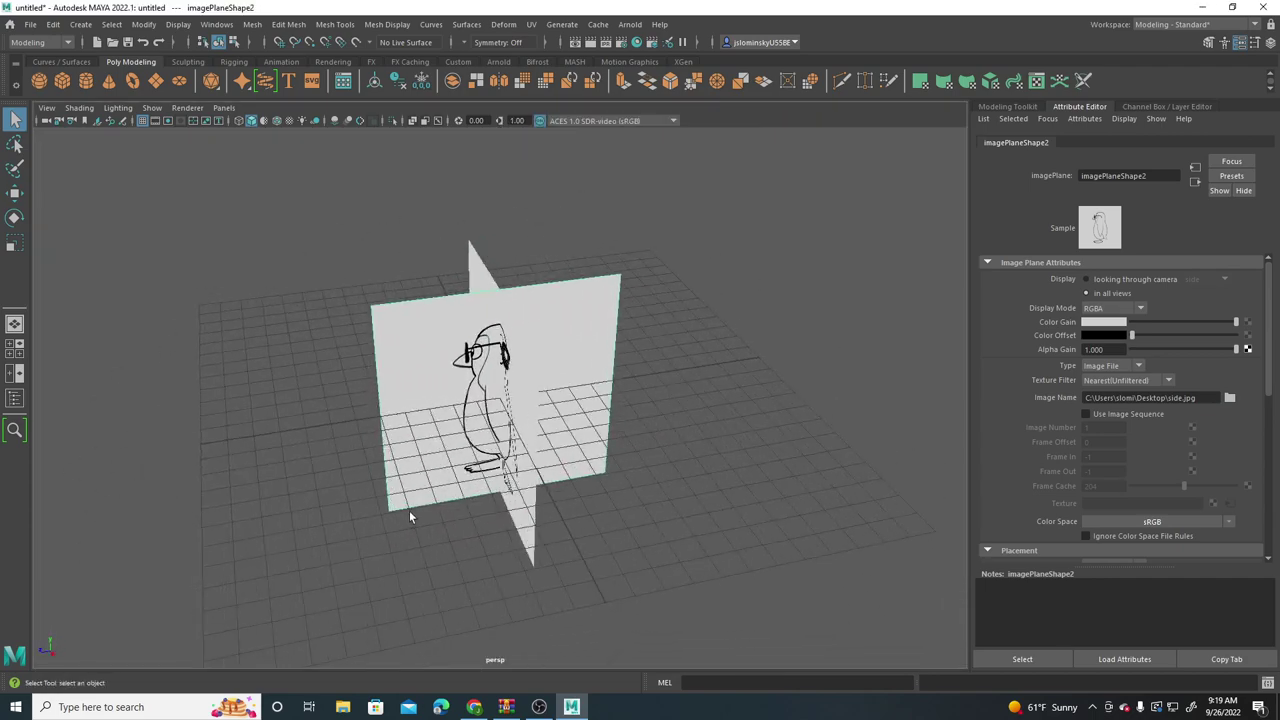
left_click(408, 508)
left_click(14, 194)
scroll(554, 501, "down", 10)
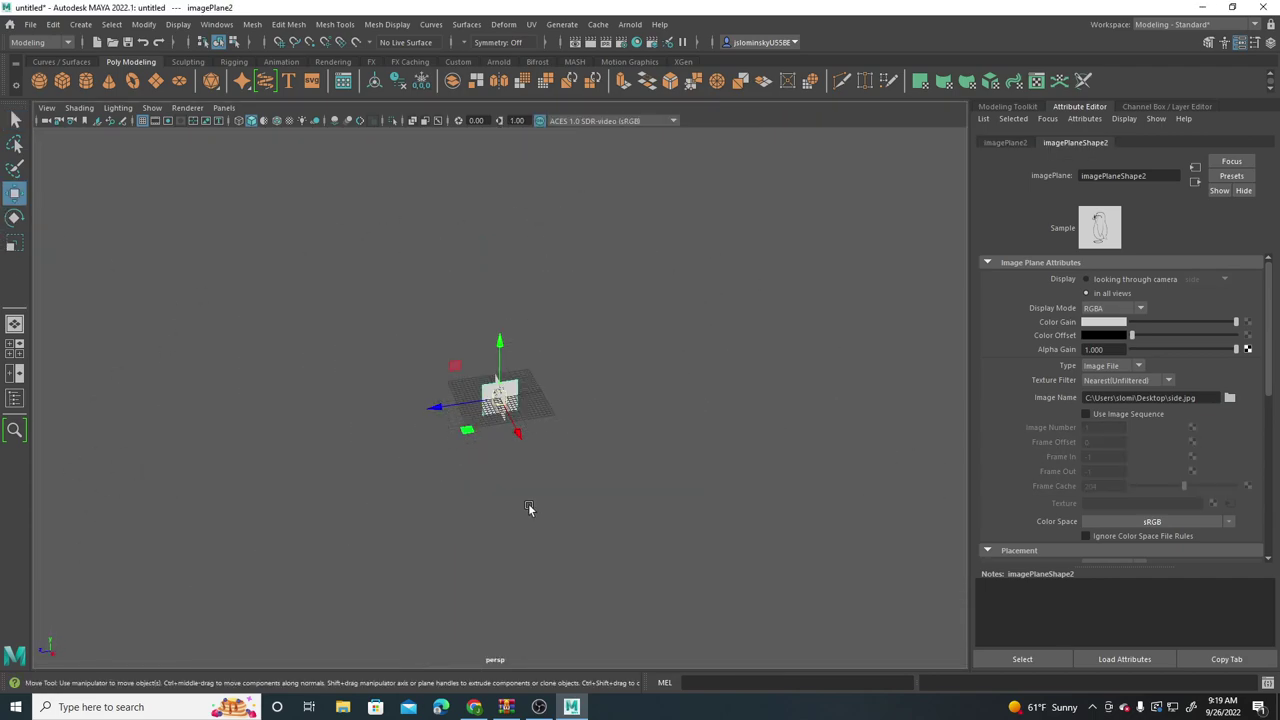
scroll(540, 518, "up", 6)
scroll(541, 518, "up", 4)
left_click_drag(541, 518, 642, 514, "alt")
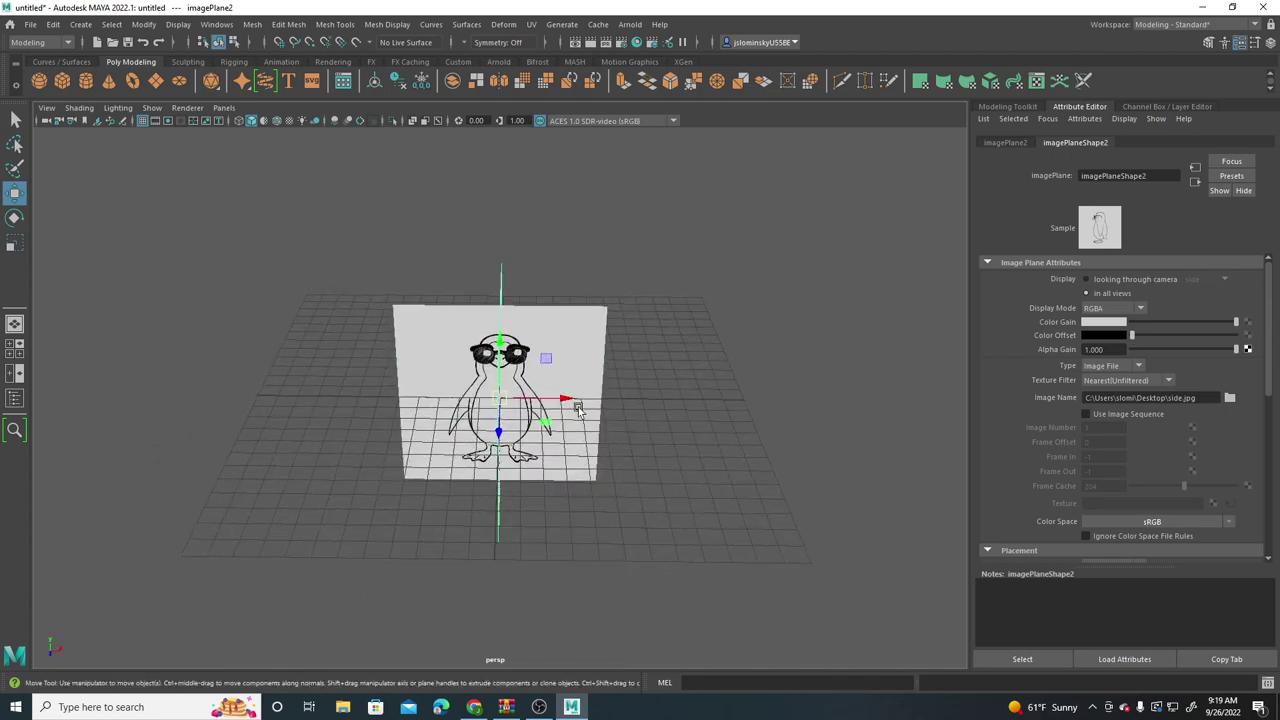
left_click_drag(568, 399, 303, 394)
Step: Move the front image plane back along negative Z, away from the grid centre
left_click(565, 452)
left_click_drag(565, 452, 460, 512, "alt")
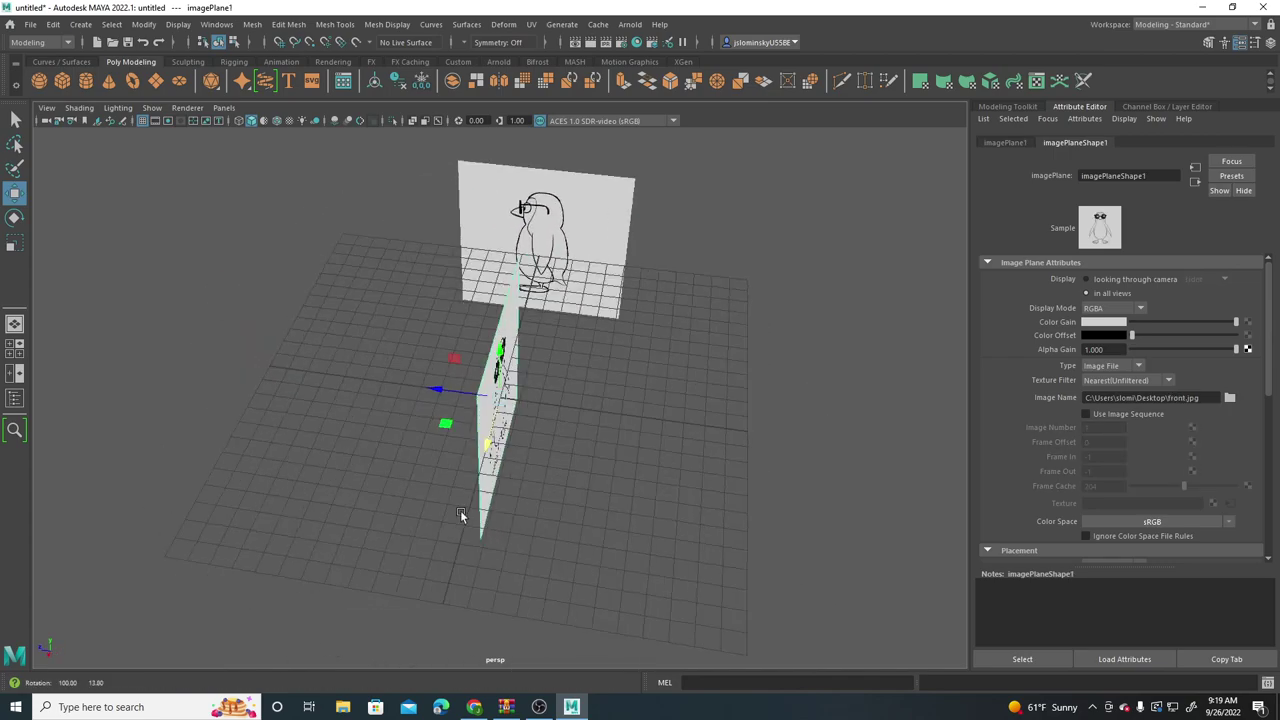
left_click_drag(432, 396, 565, 421)
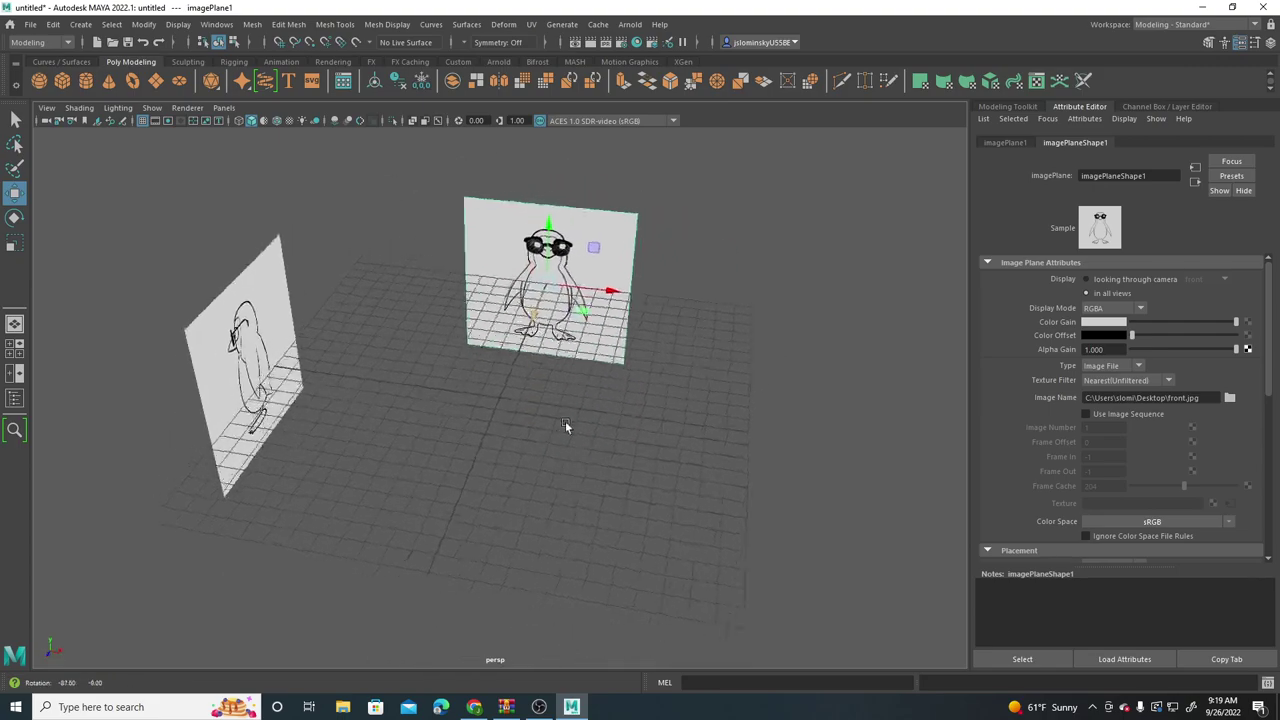
Step: Create a polygon cube at the grid centre and raise it slightly along Y
left_click(62, 81)
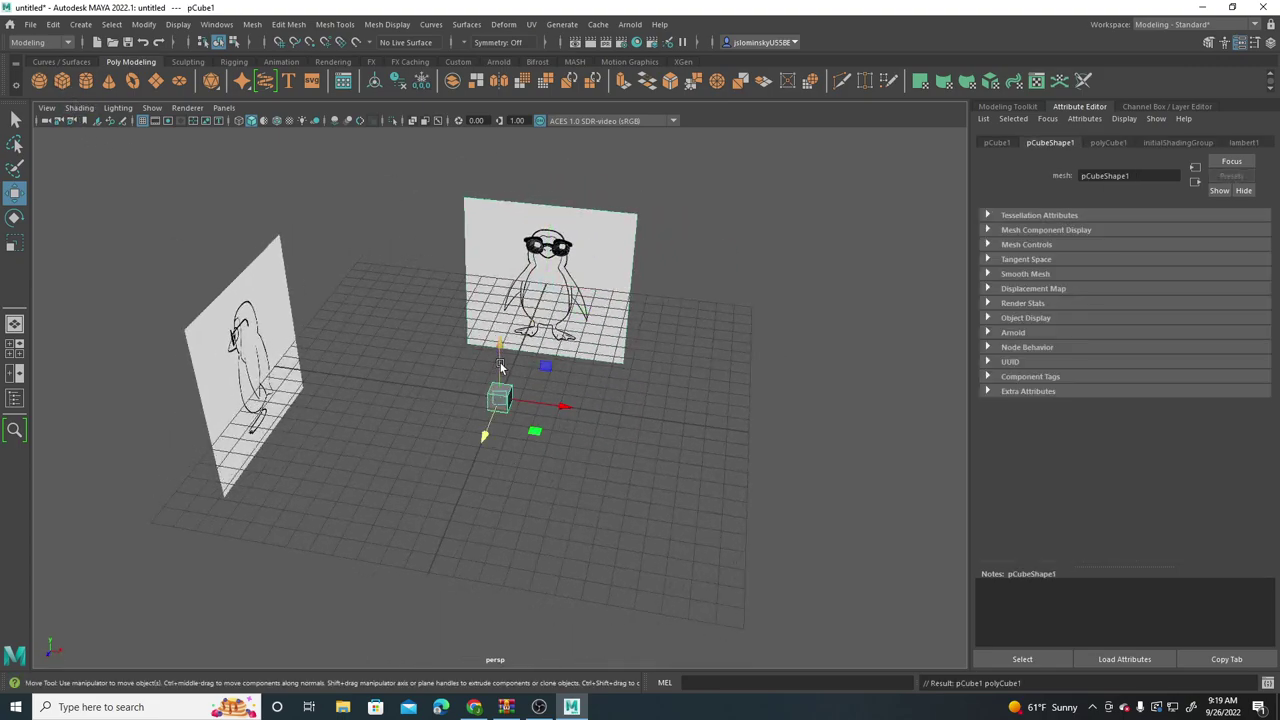
key("space")
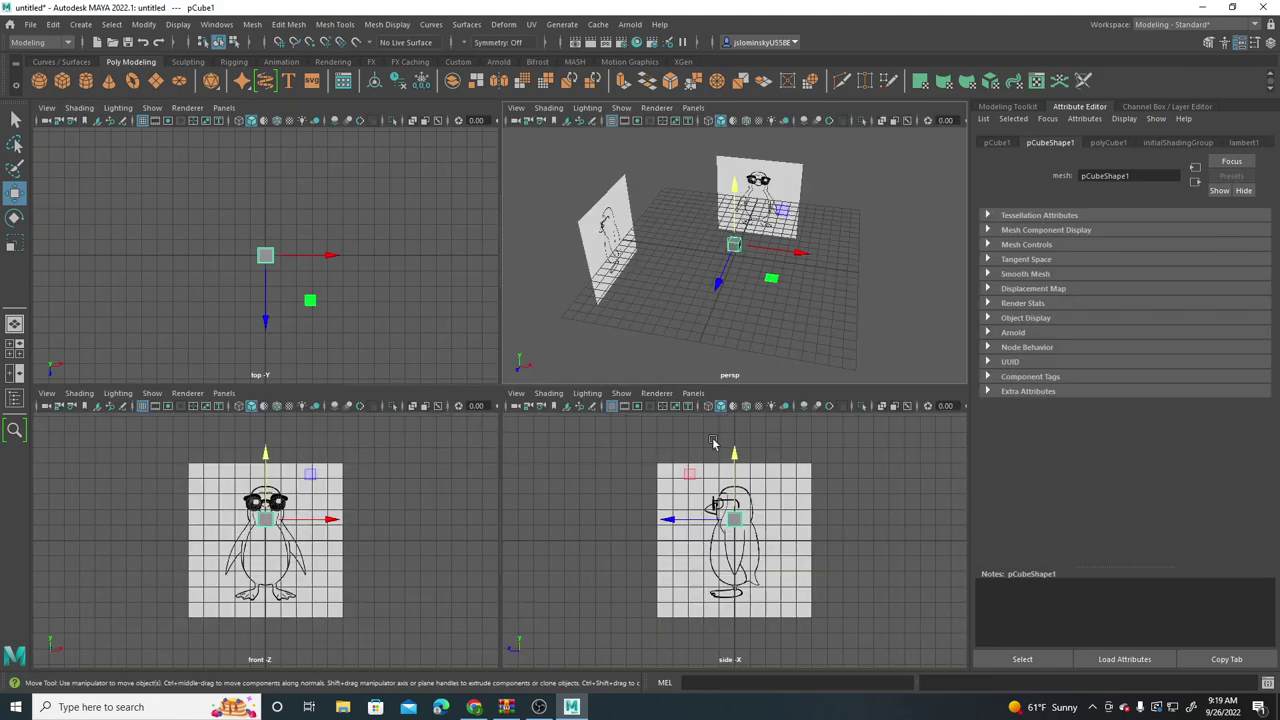
key("space")
scroll(556, 410, "up", 4)
middle_click_drag(554, 412, 680, 488, "alt")
left_click_drag(680, 488, 677, 452, "alt")
Step: Maximize the front view around the penguin's head and enable X-Ray shading to see the reference through the cube
key("space")
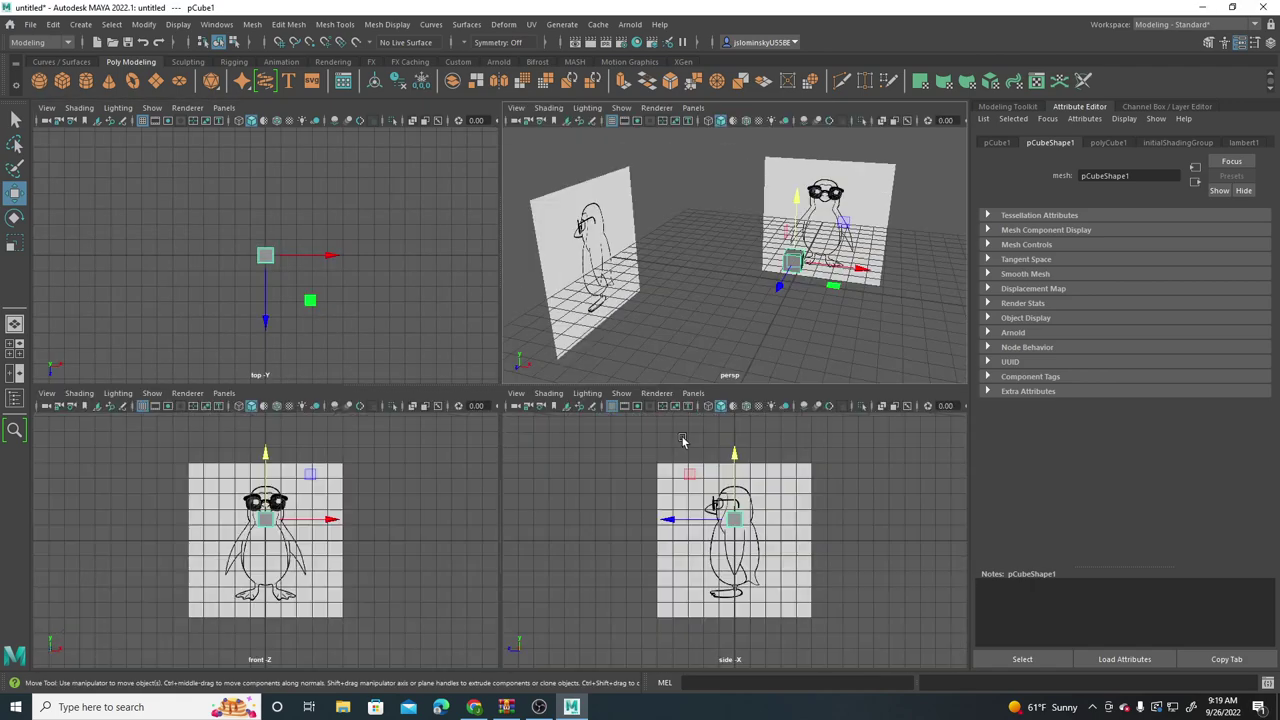
scroll(333, 568, "up", 3)
scroll(251, 562, "up", 2)
key("space")
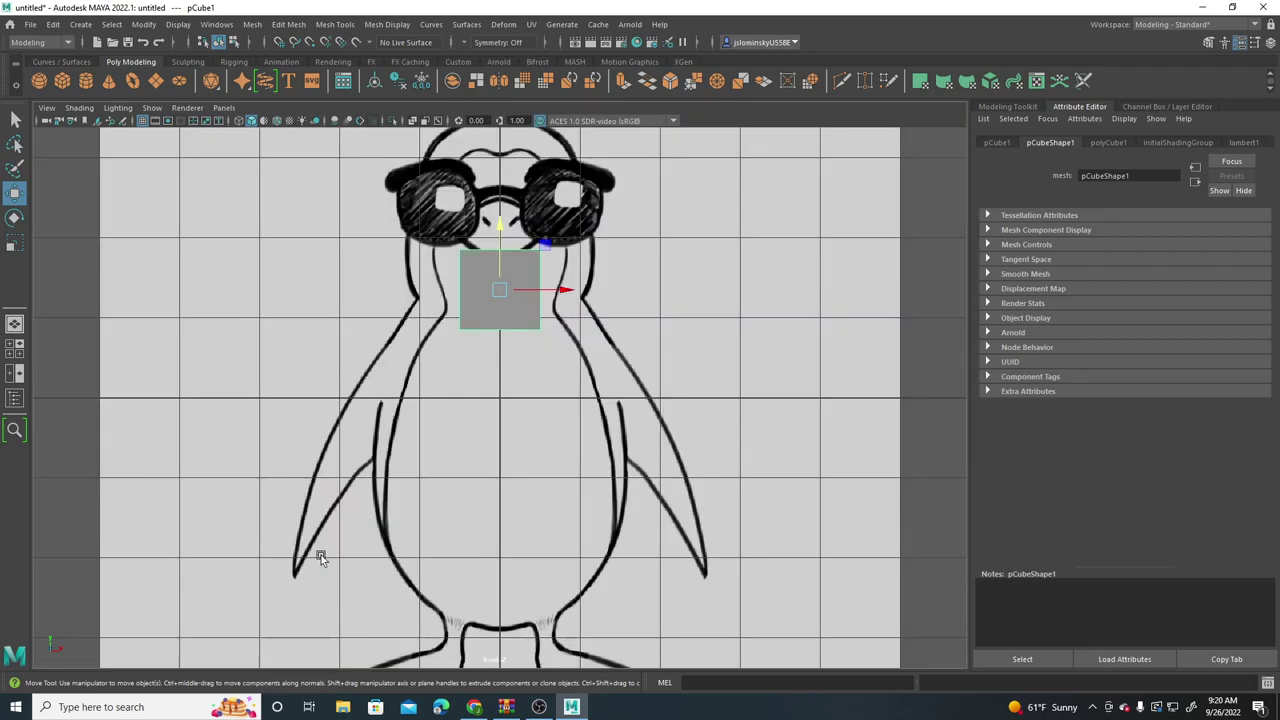
scroll(448, 427, "up", 2)
middle_click_drag(448, 427, 425, 656, "alt")
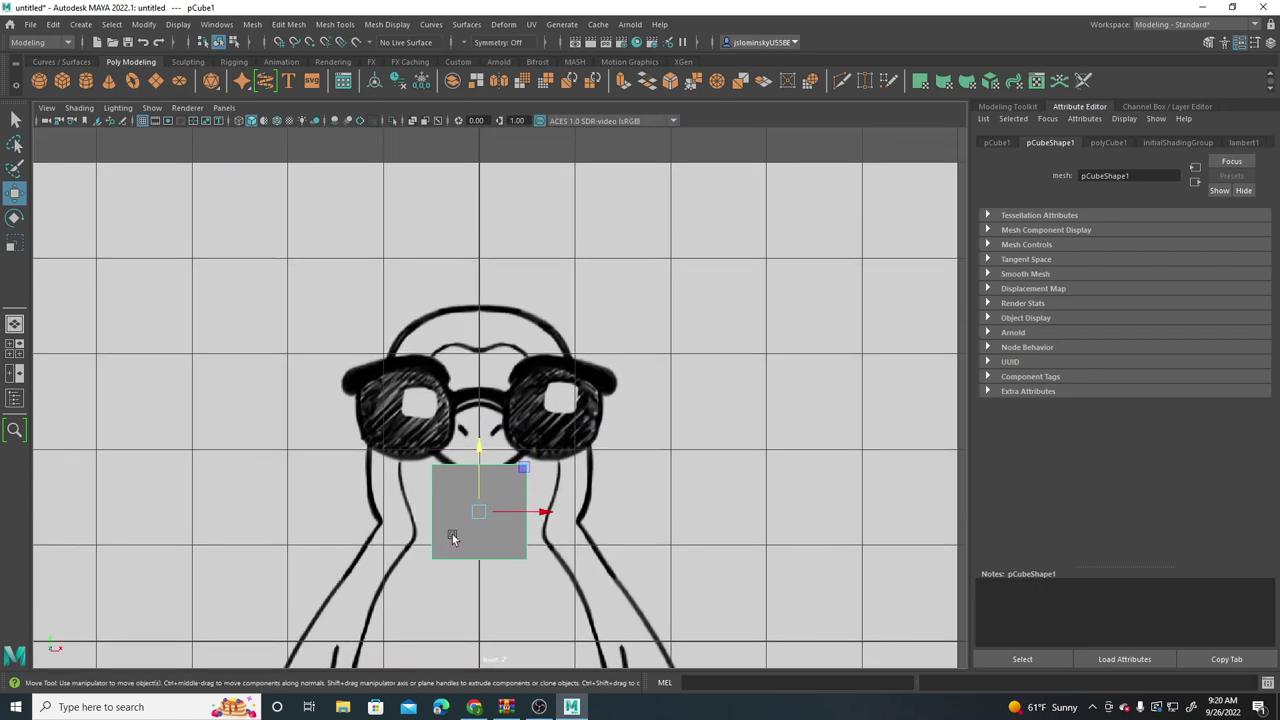
left_click(88, 110)
left_click(108, 254)
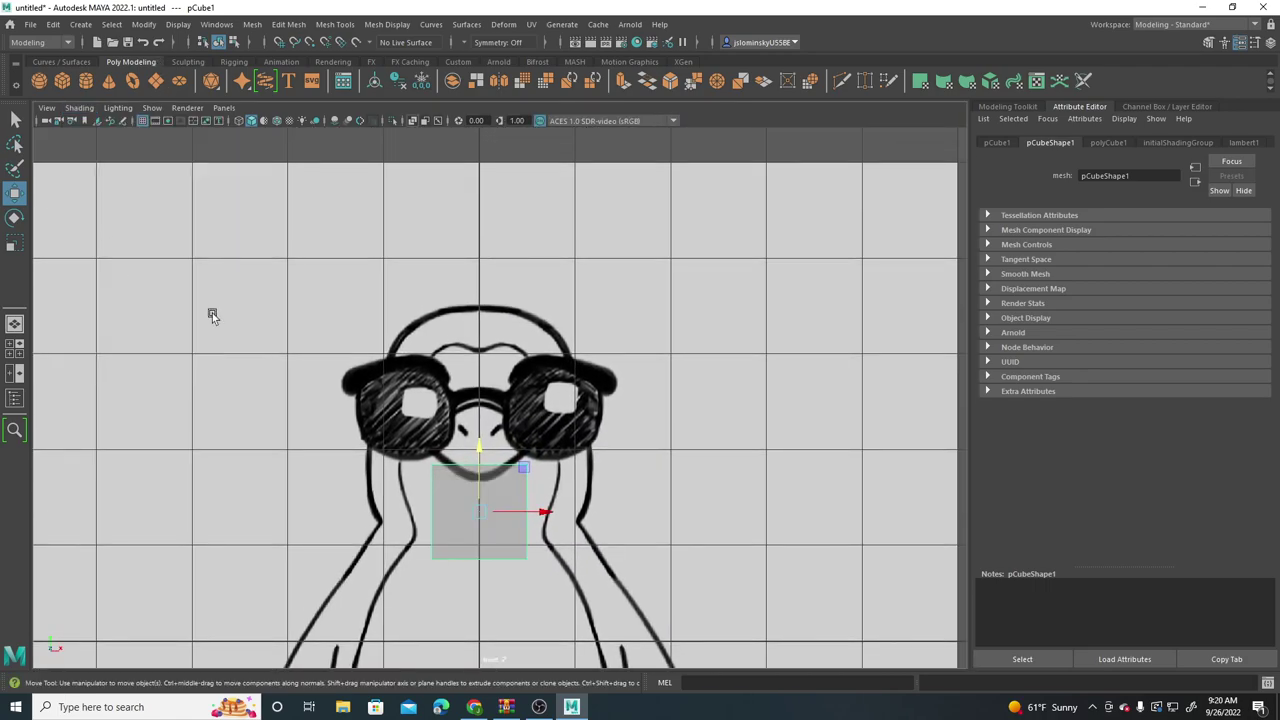
Step: Fit the cube over the penguin's head in the front view, scaling X about 2.02 with matching height, and place it at about X 0.035, Y 2.281
left_click_drag(473, 457, 471, 324)
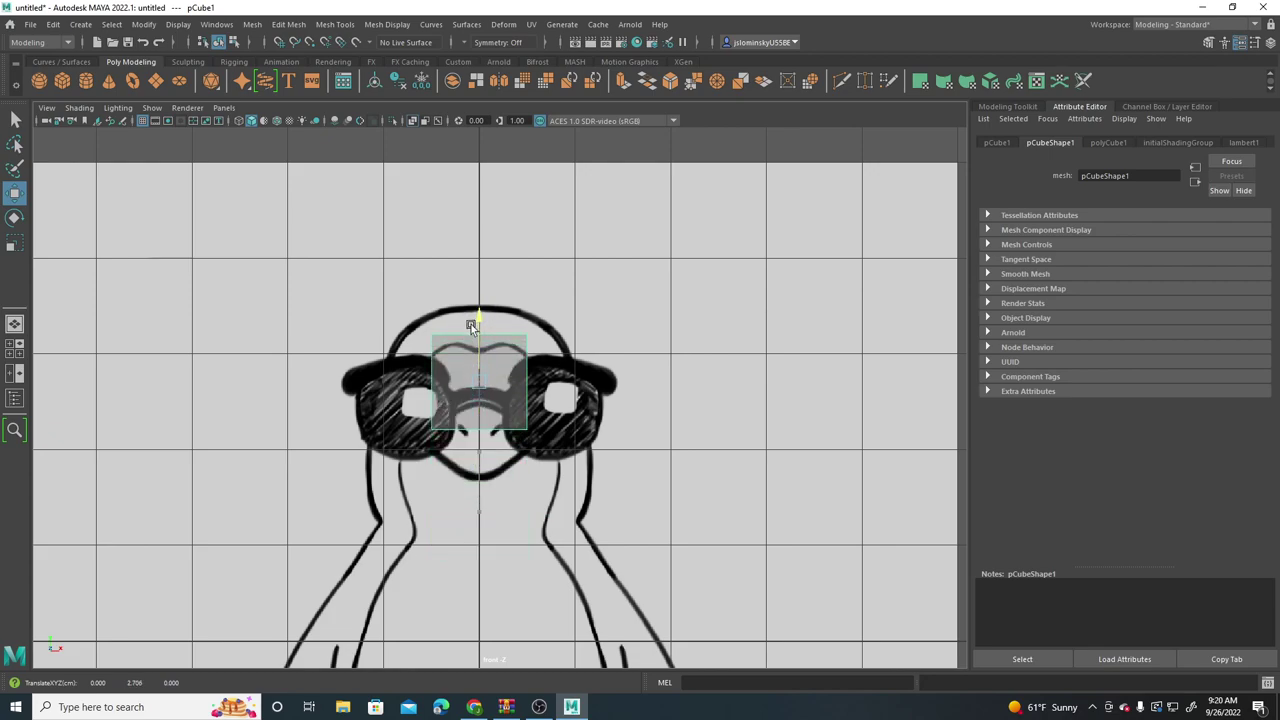
key("r")
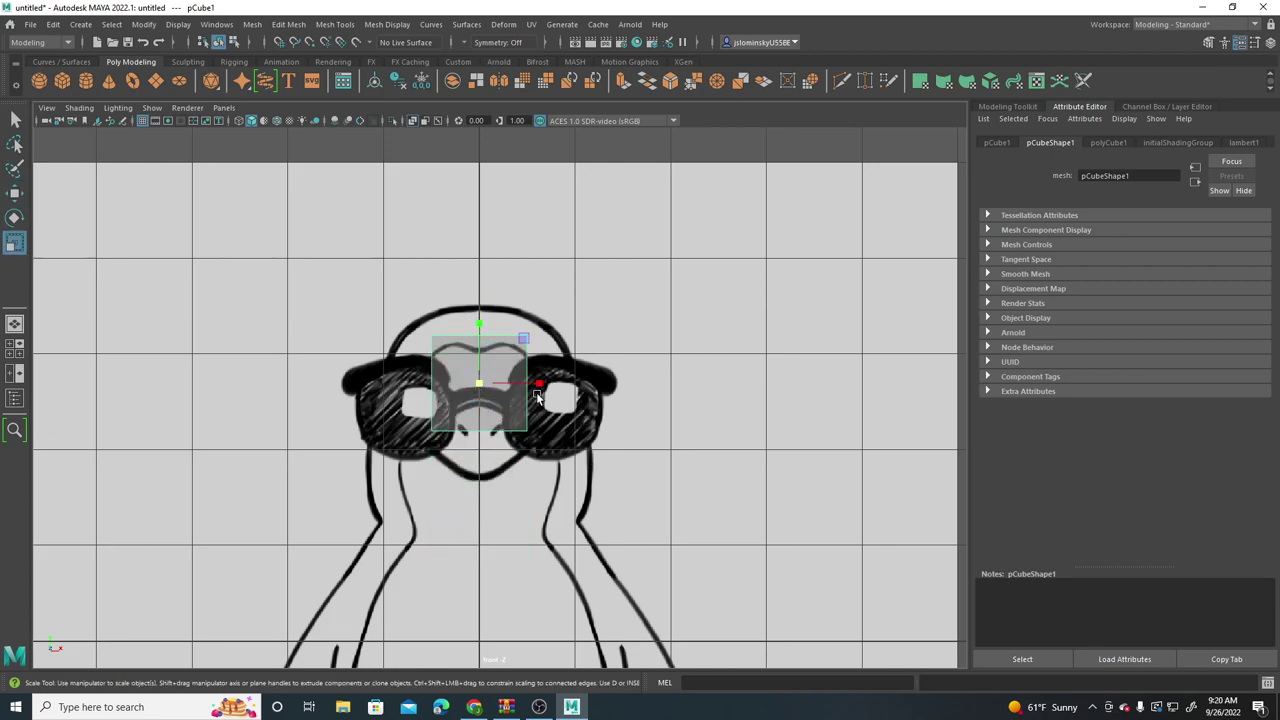
left_click_drag(537, 394, 603, 396)
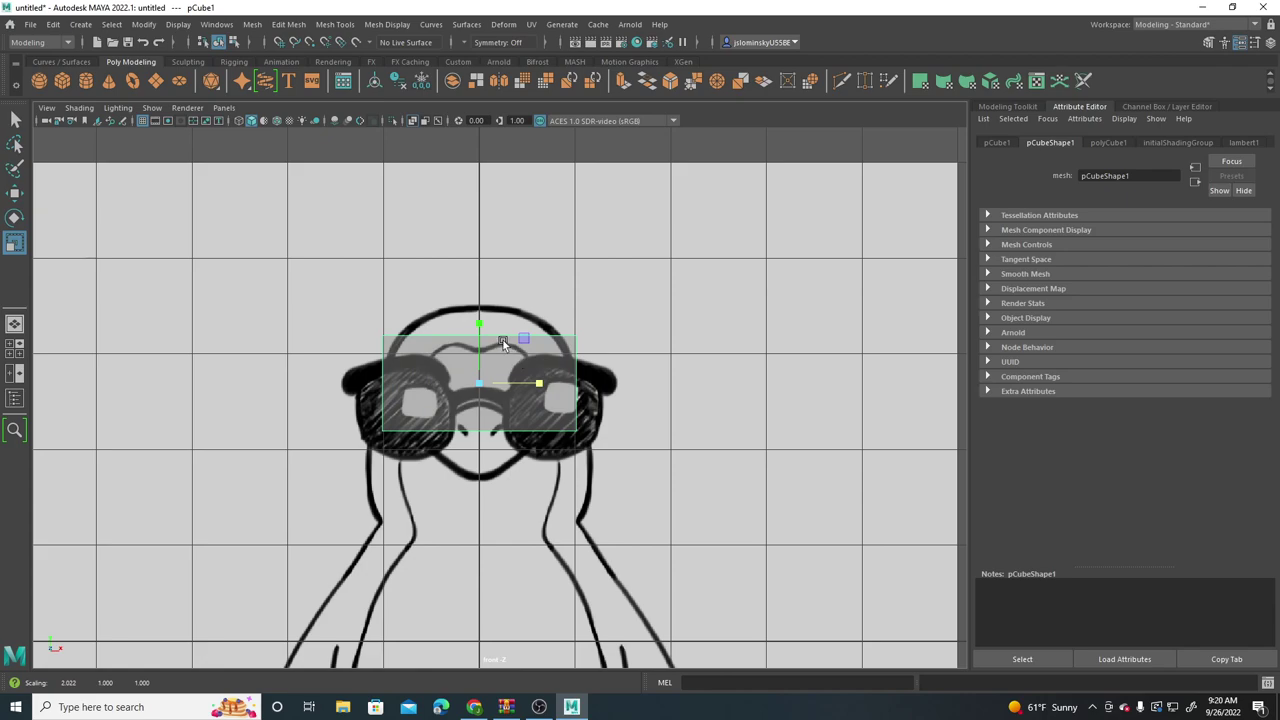
left_click_drag(479, 323, 489, 294)
key("w")
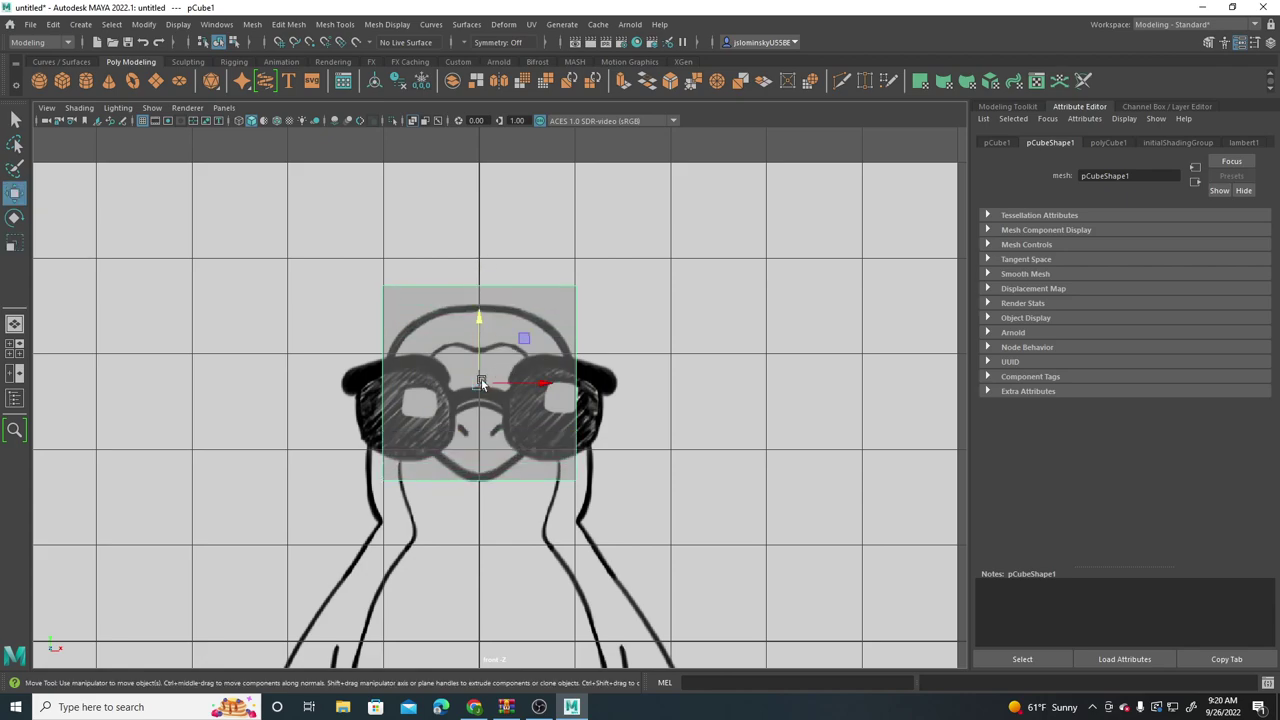
left_click_drag(481, 383, 484, 423)
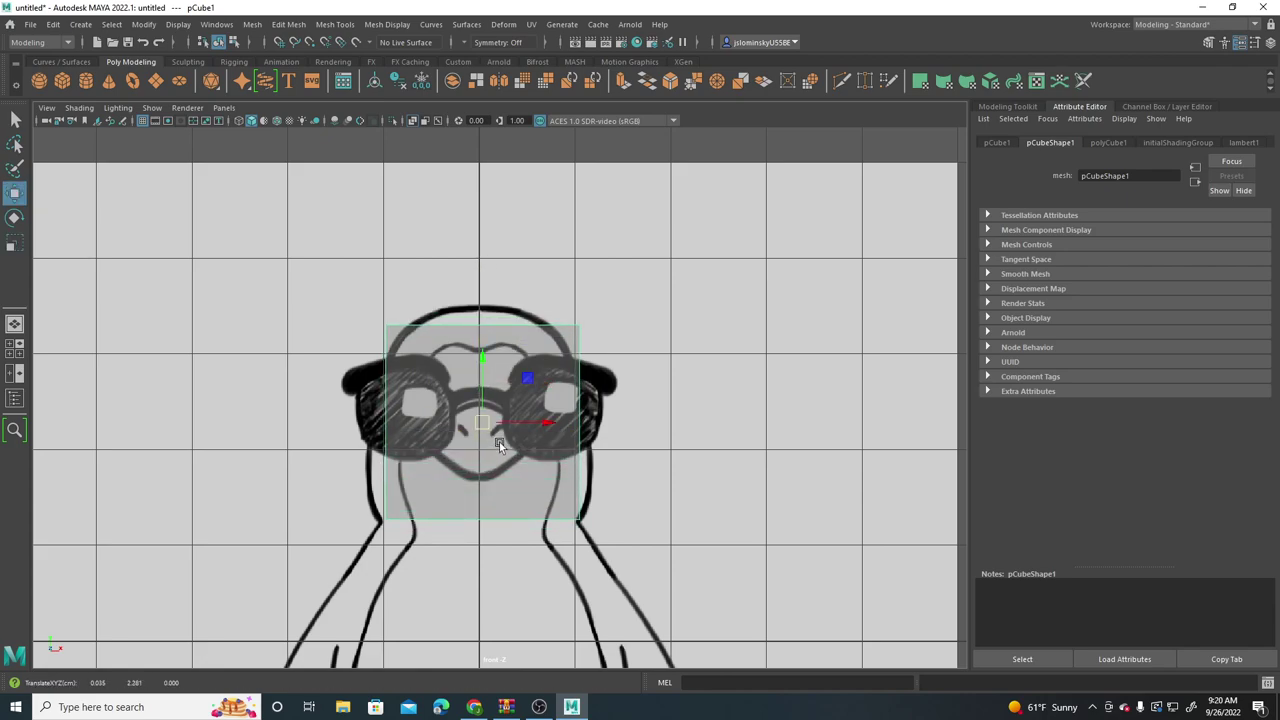
Step: Scale the cube's depth along Z in the perspective view to roughly match its width and height
key("space")
scroll(763, 317, "up", 4)
left_click_drag(763, 317, 527, 296, "alt")
left_click(13, 243)
left_click_drag(645, 305, 775, 310, "alt")
left_click_drag(744, 301, 755, 304)
Step: Select the cube's bottom face and extrude it downward to about the middle of the penguin's body
left_click_drag(656, 355, 658, 252, "alt")
right_click_drag(690, 204, 690, 239)
left_click(689, 238)
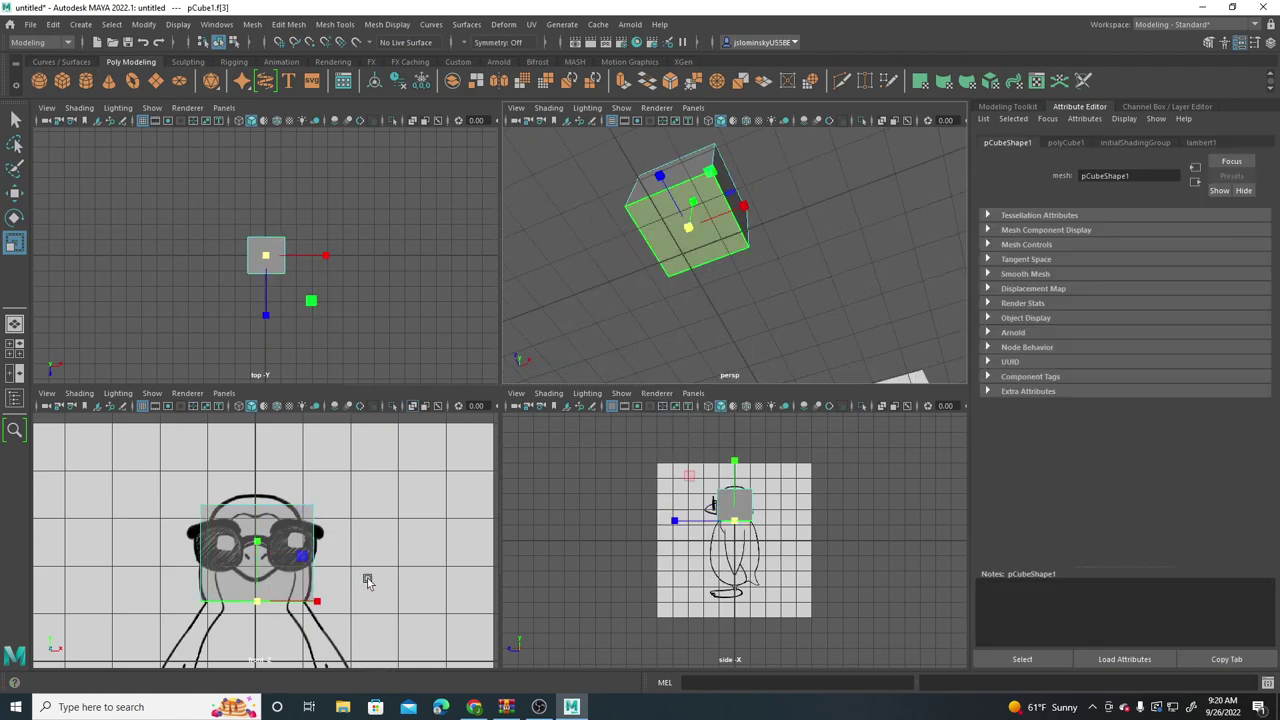
scroll(367, 581, "down", 3)
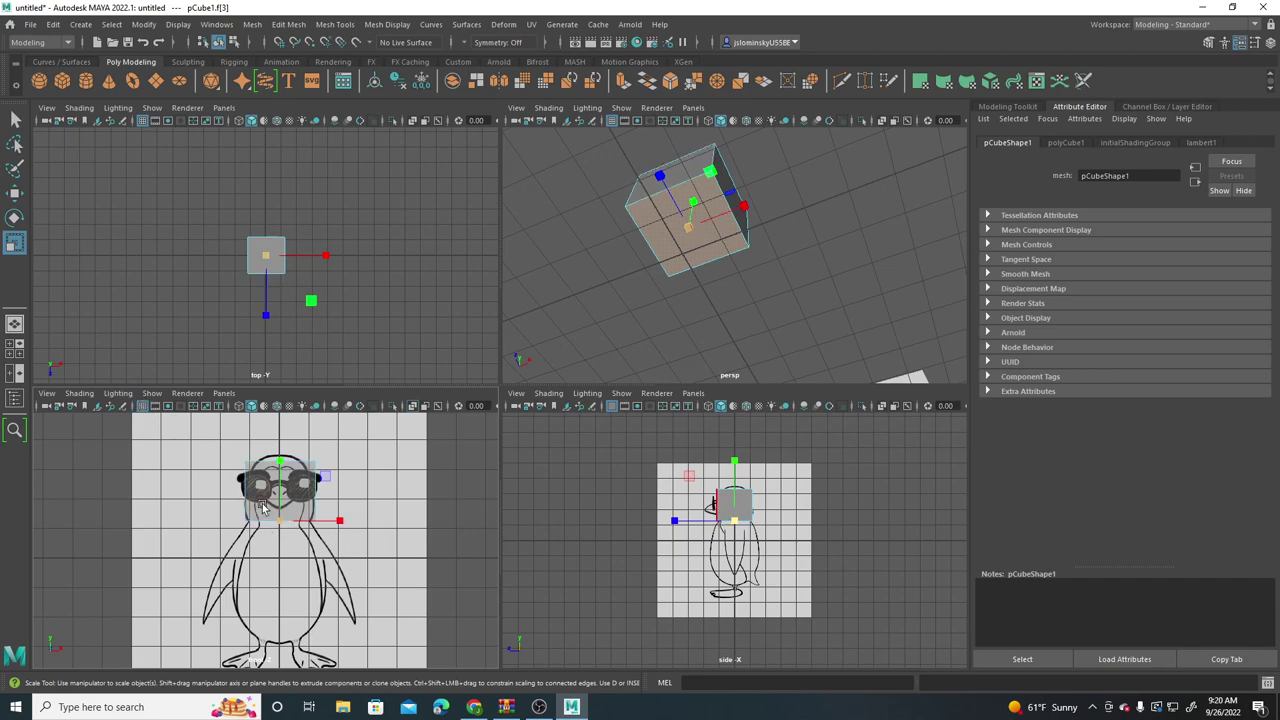
key("ctrl+e")
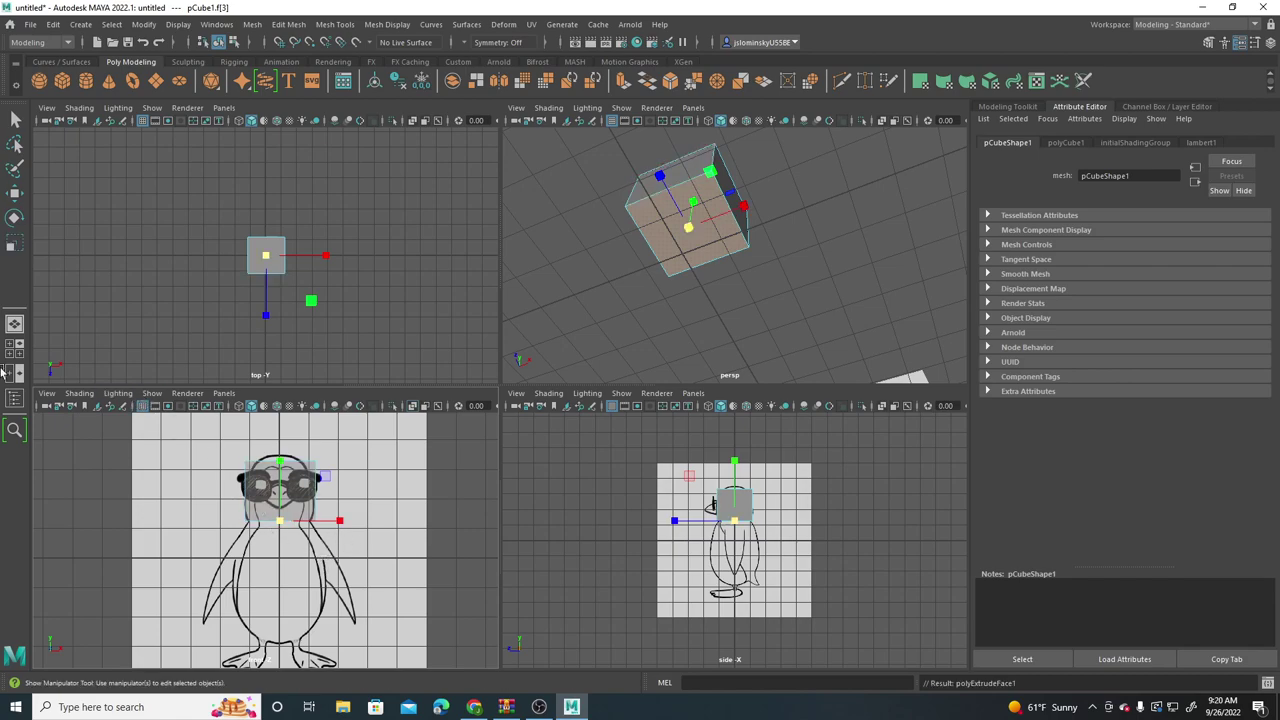
key("r")
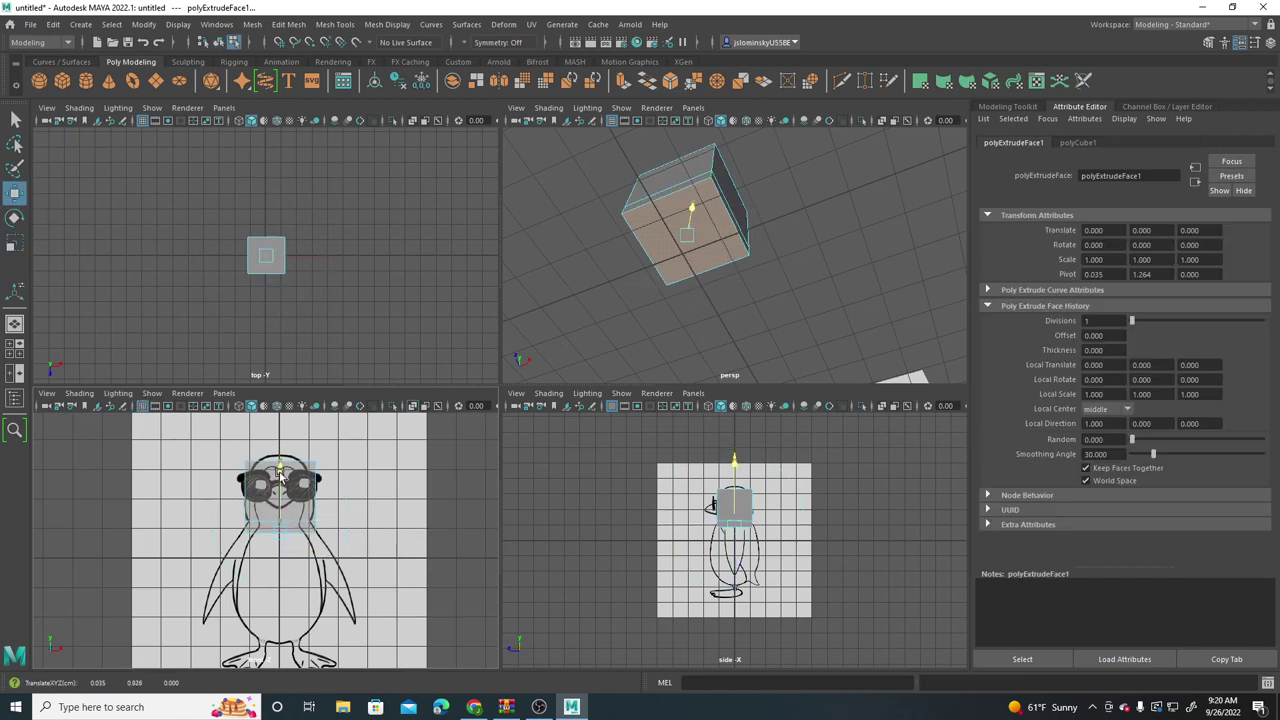
left_click_drag(280, 478, 280, 517)
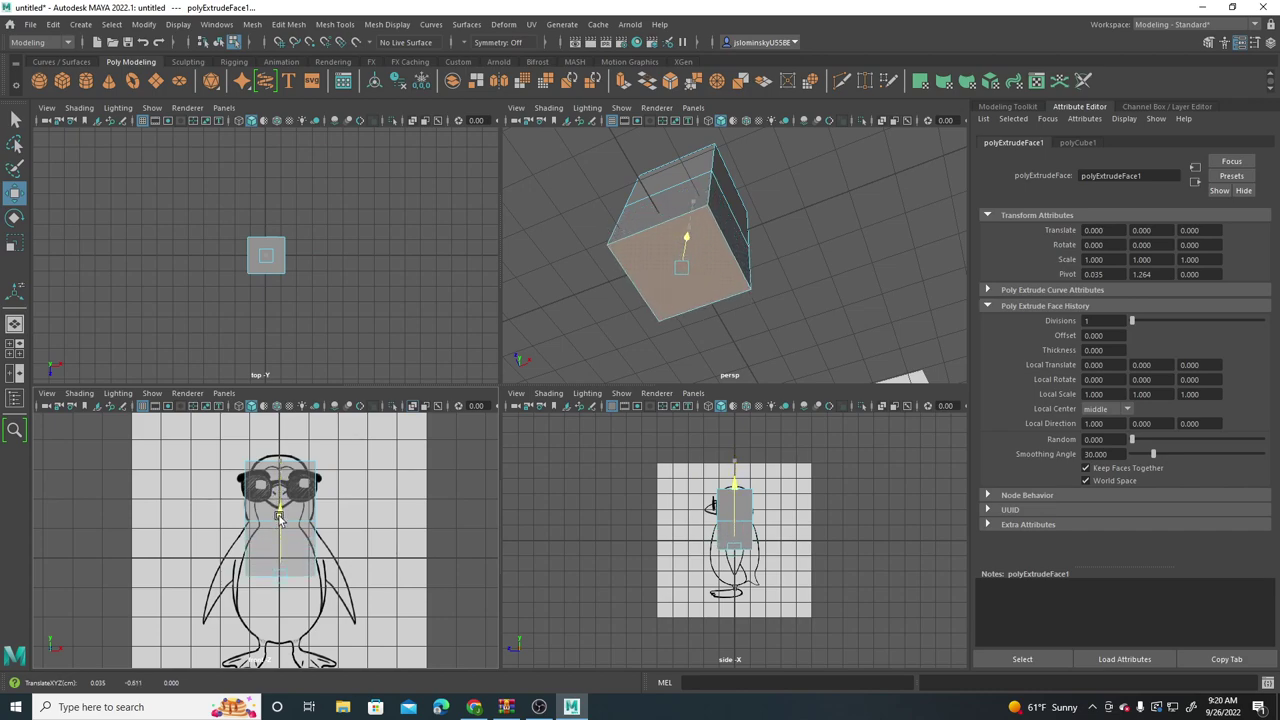
Step: Scale the extruded bottom face outward uniformly so the mesh widens to match the penguin's mid-body
left_click(14, 242)
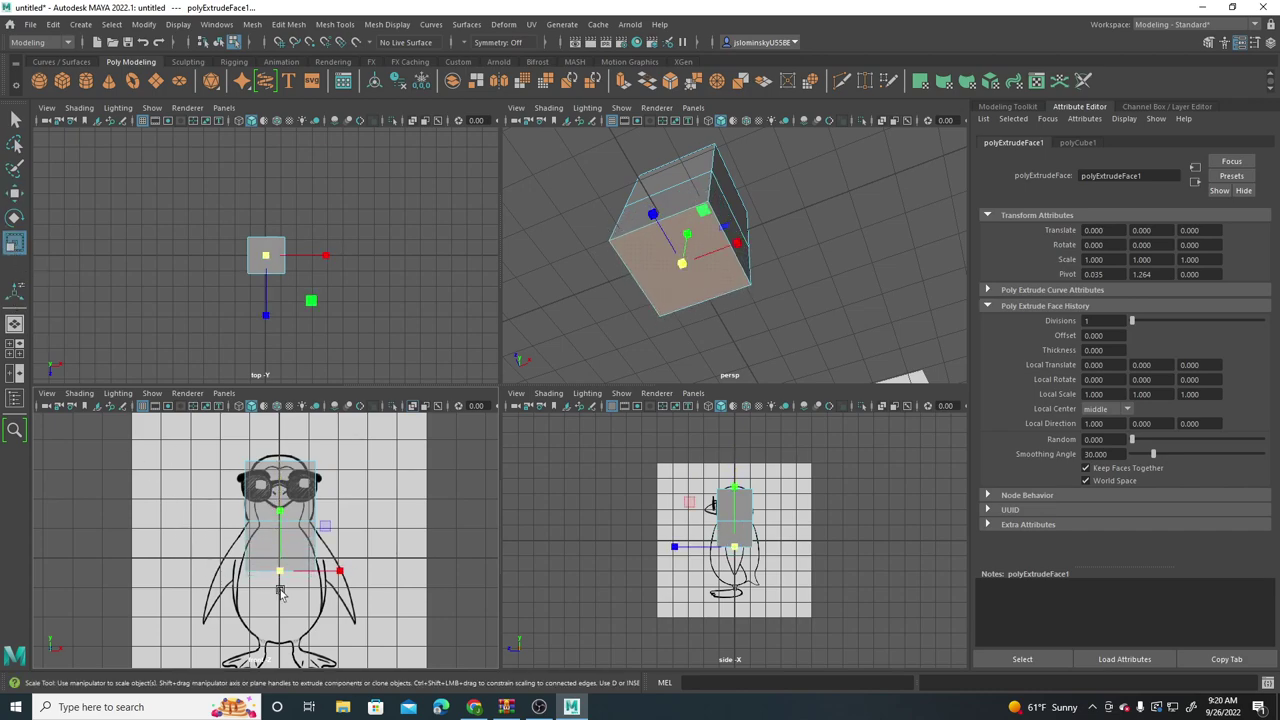
left_click_drag(281, 592, 301, 578)
scroll(757, 522, "up", 4)
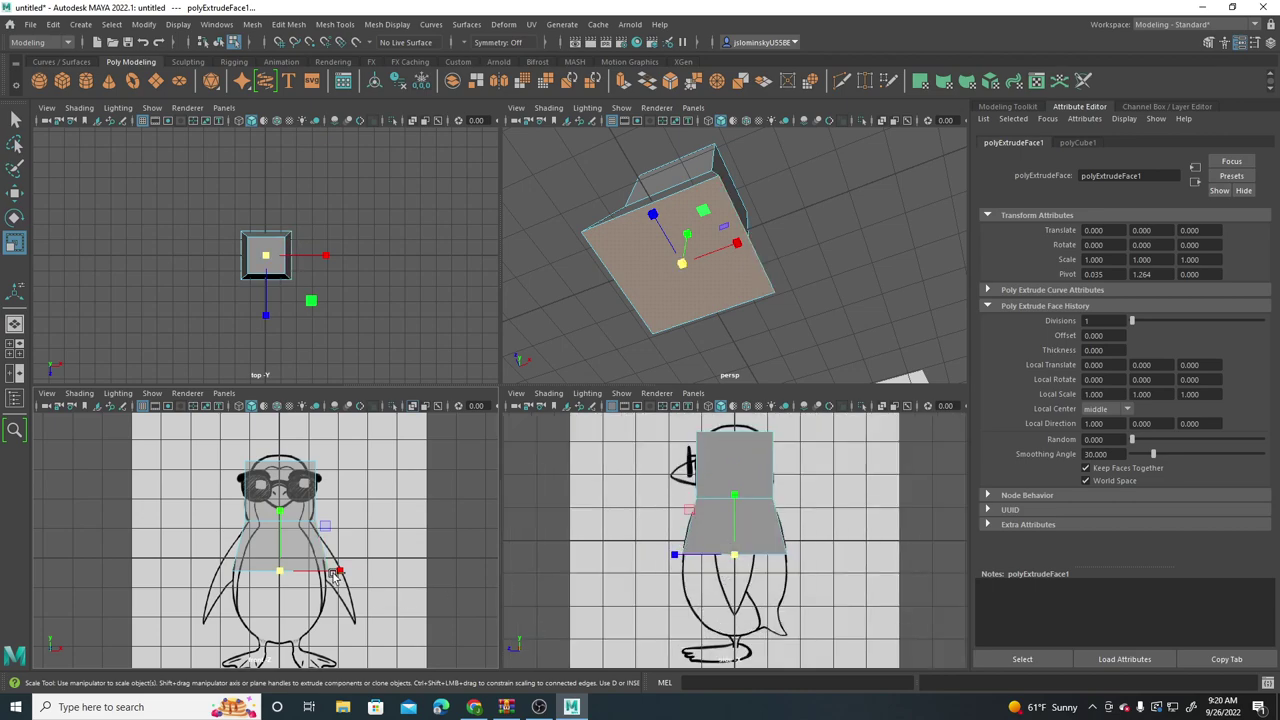
Step: Extrude the bottom face down by about 1.514 to the lower belly and scale it inward slightly to fit the body
key("ctrl+e")
left_click_drag(281, 616, 281, 660)
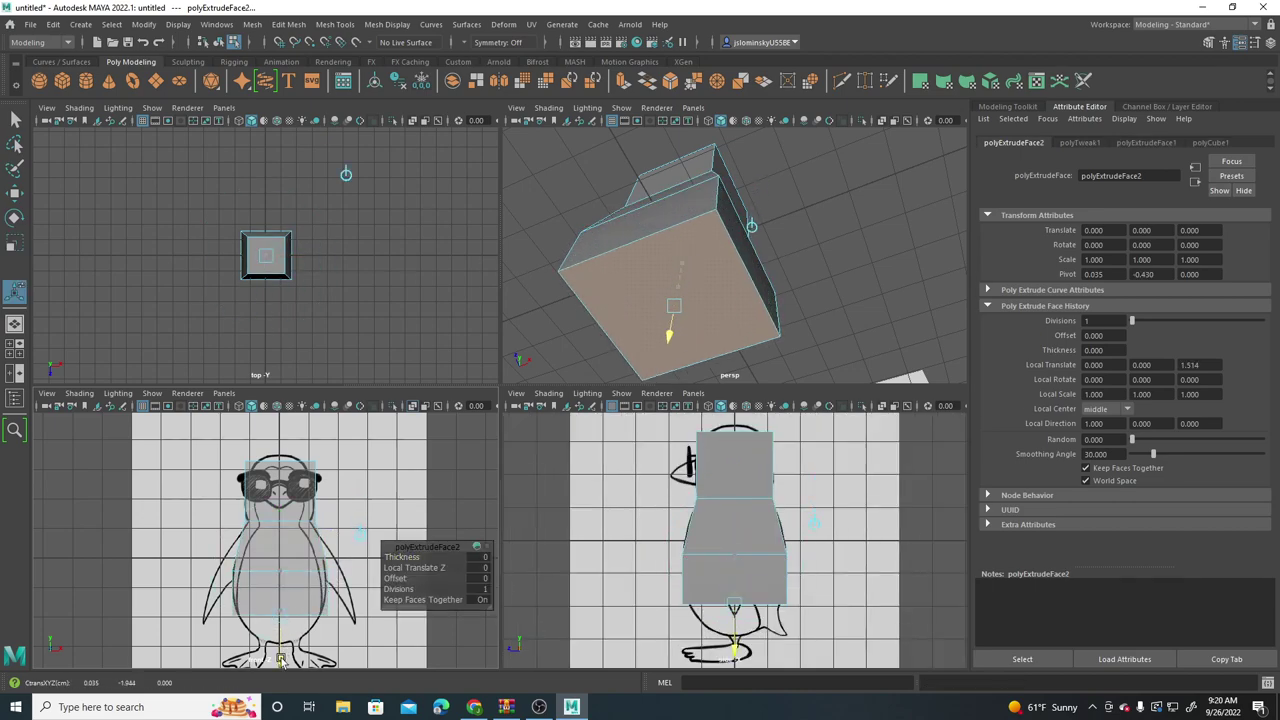
left_click(11, 244)
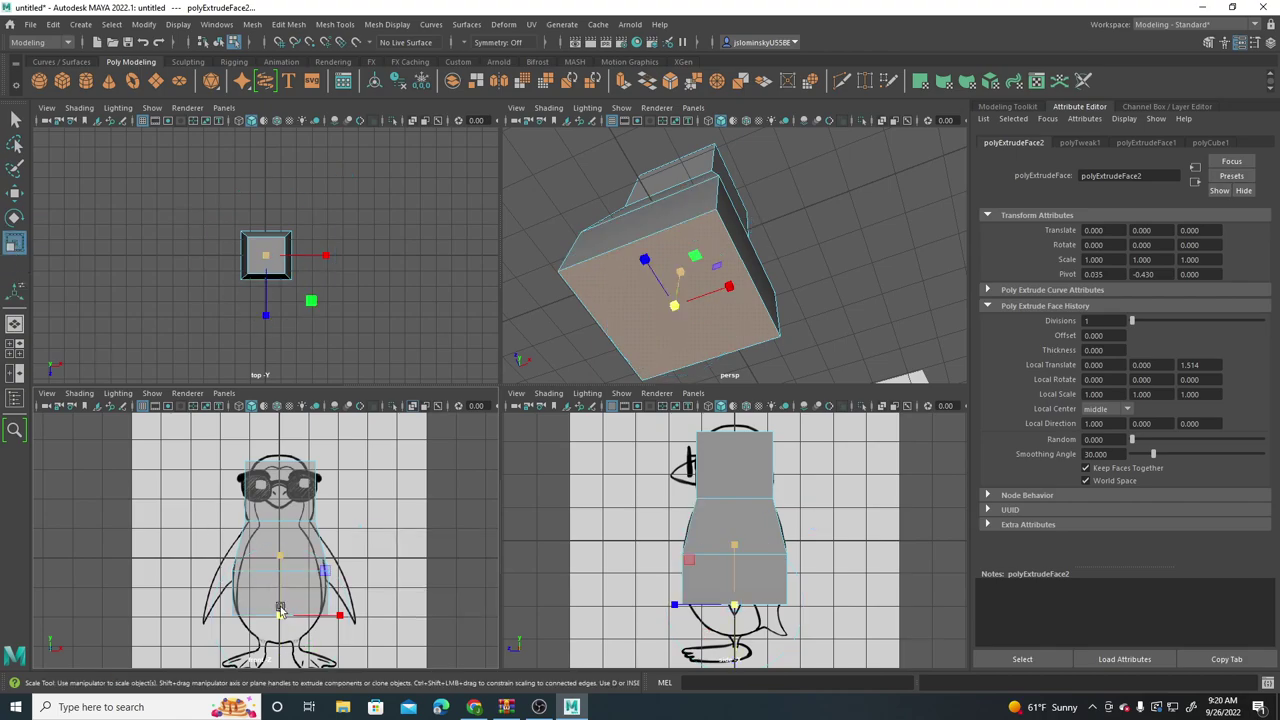
left_click_drag(281, 616, 280, 612)
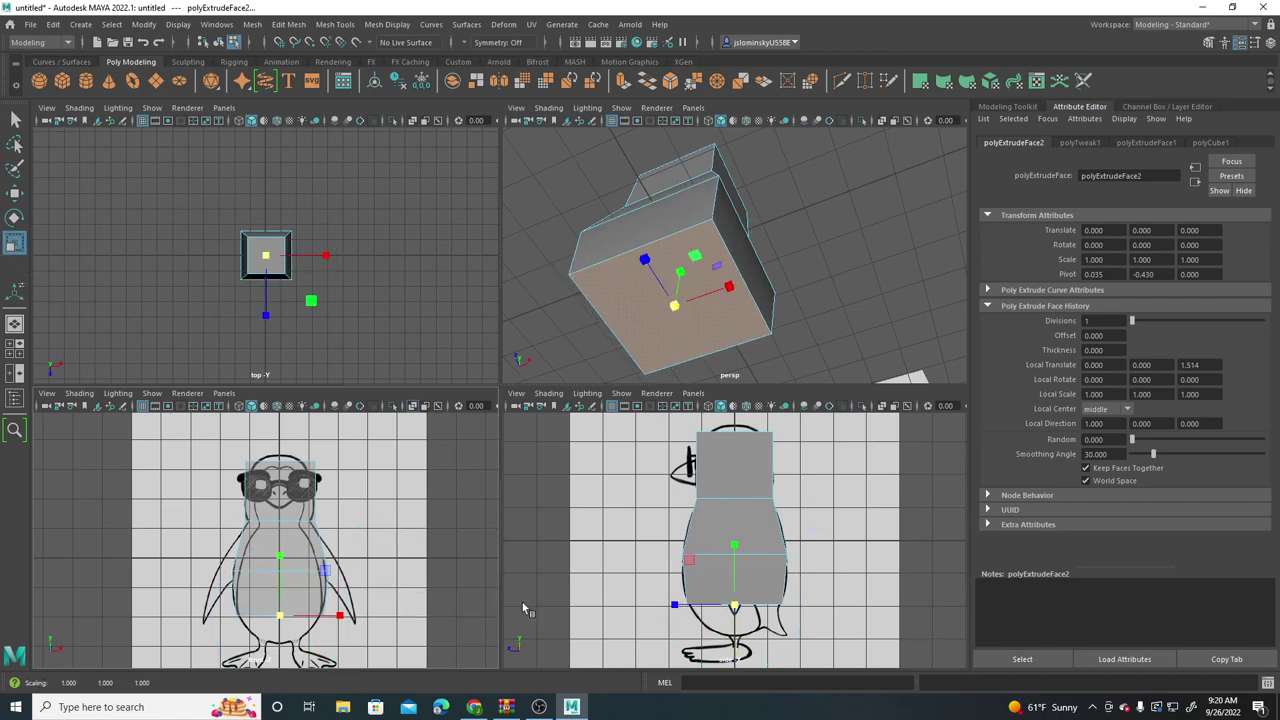
Step: Extrude the bottom face down by about 0.972 to the top of the feet and scale it inward uniformly to taper the base
middle_click_drag(308, 618, 305, 541, "alt")
key("ctrl+e")
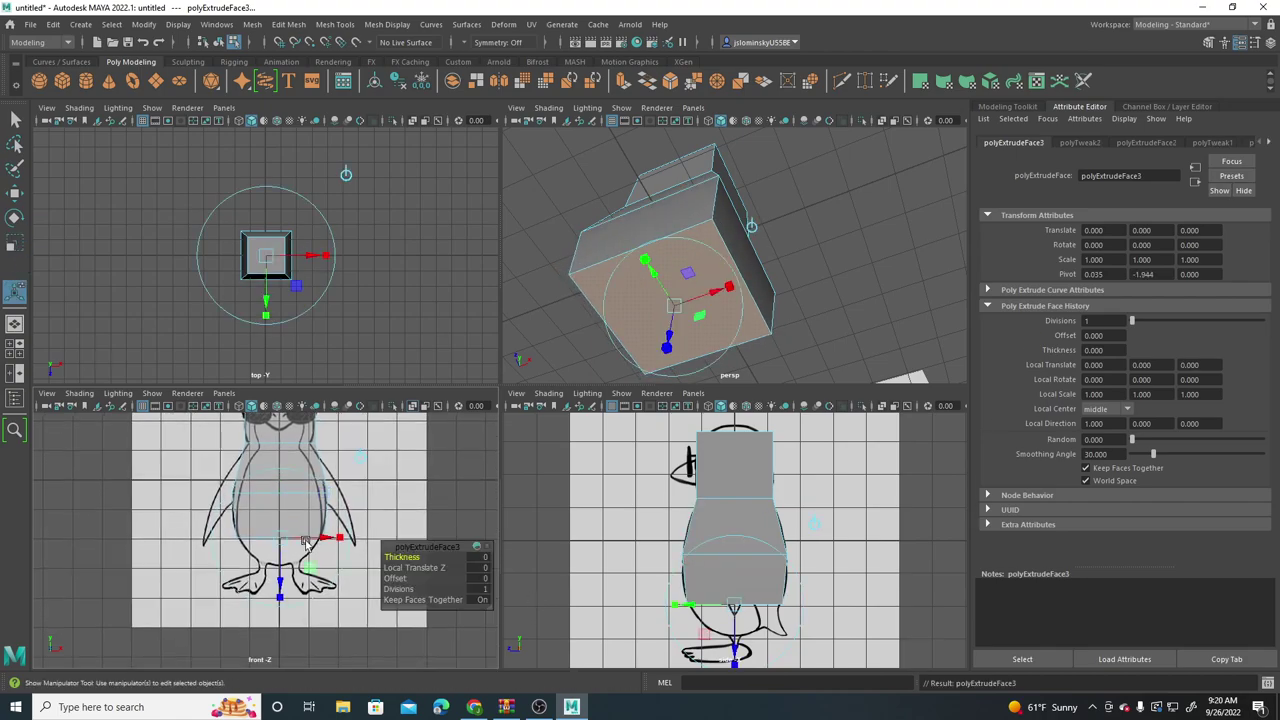
left_click_drag(282, 586, 277, 606)
left_click(15, 243)
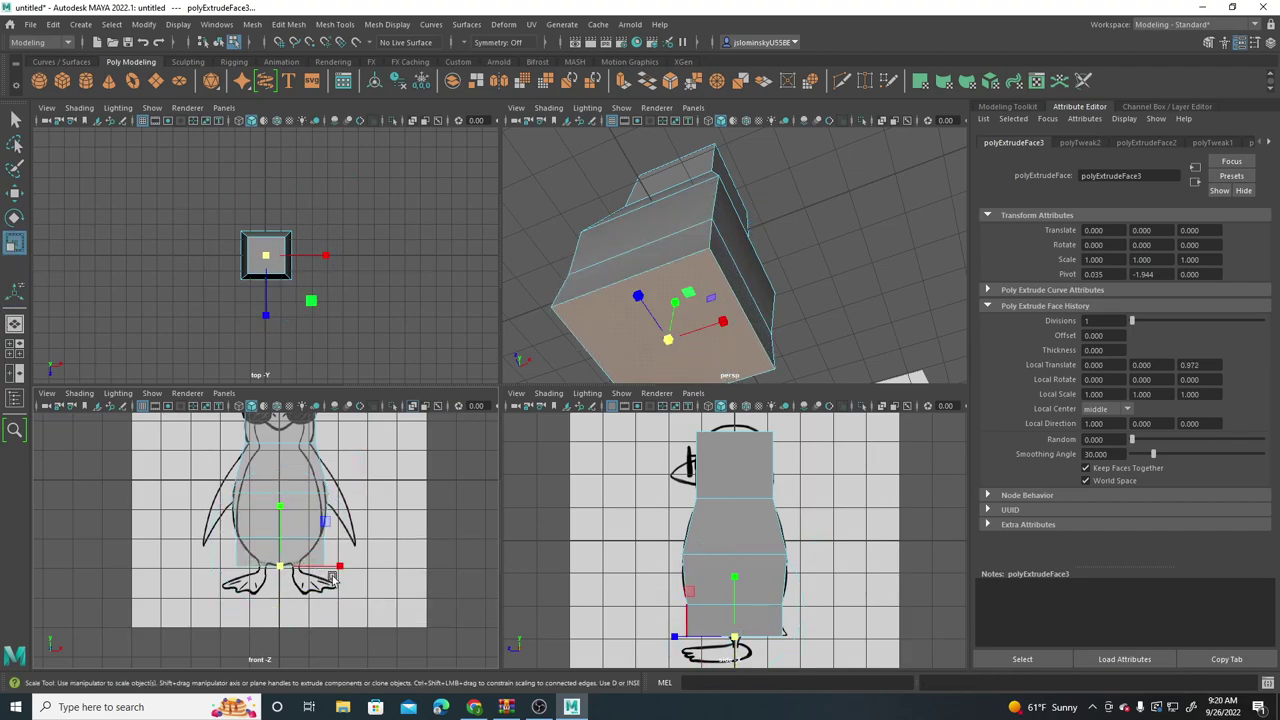
left_click_drag(338, 568, 250, 568)
key("ctrl+z")
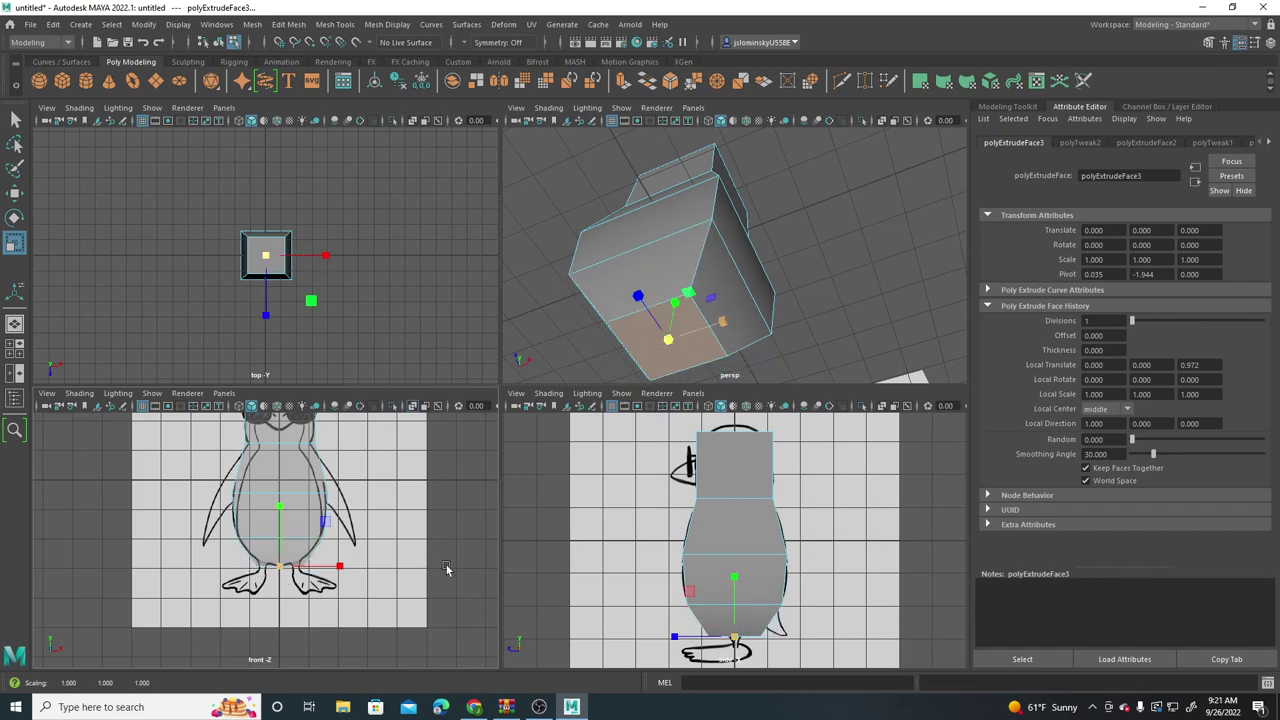
Step: Move the front and back top vertices of the head inward and slightly down in the side view to follow the reference
scroll(731, 527, "up", 2)
middle_click_drag(734, 456, 710, 531, "alt")
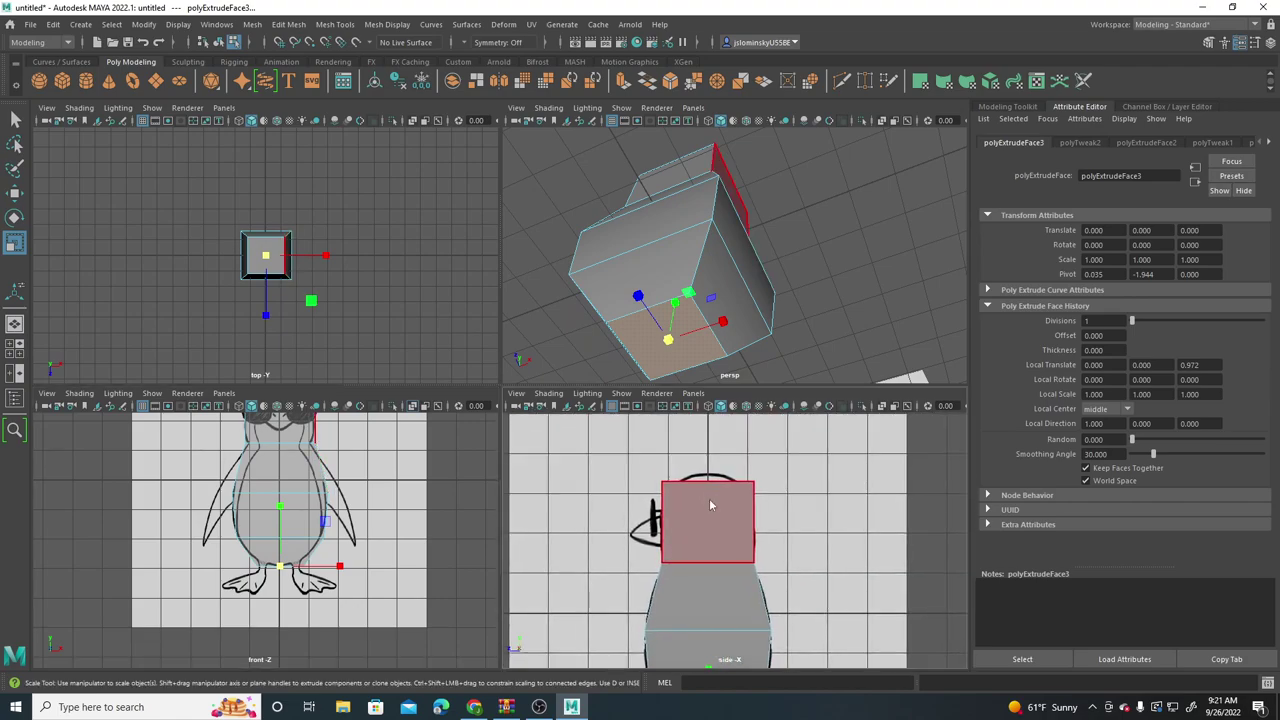
right_click_drag(711, 505, 648, 340)
mouse_move(672, 472)
left_mouse_down()
mouse_move(652, 492)
mouse_move(671, 488)
left_mouse_up()
key("w")
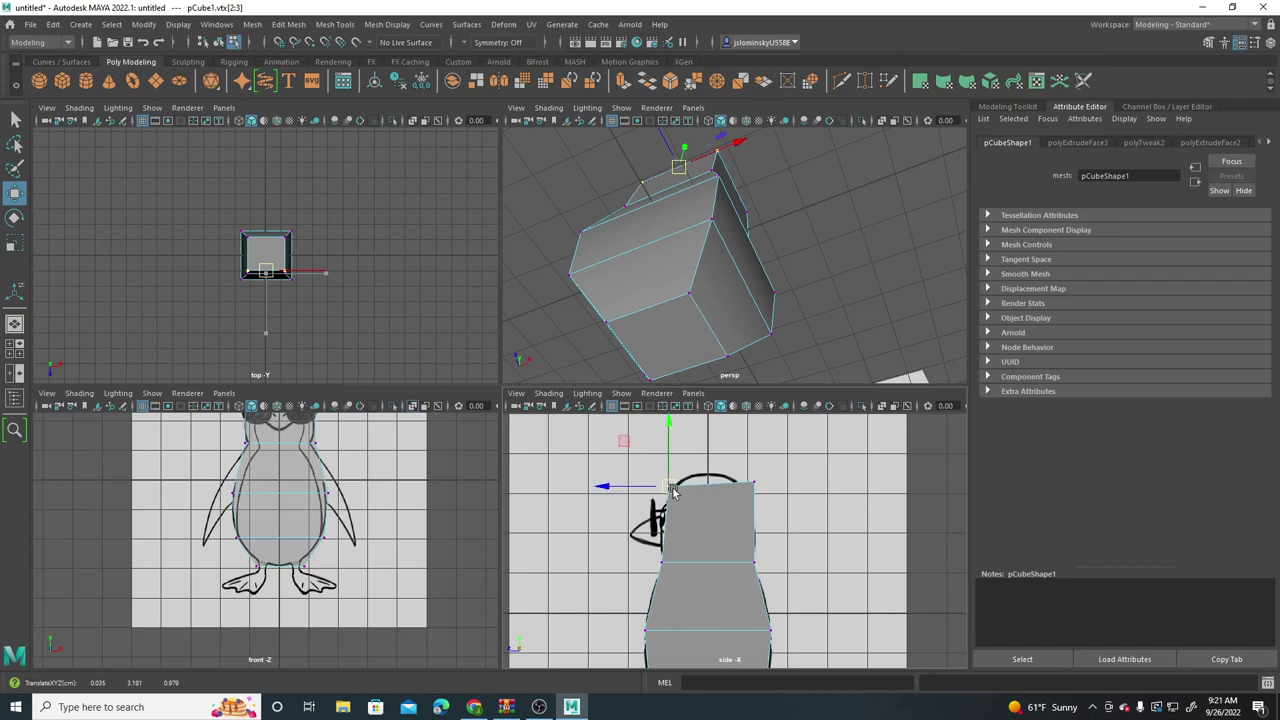
left_click_drag(740, 467, 768, 504)
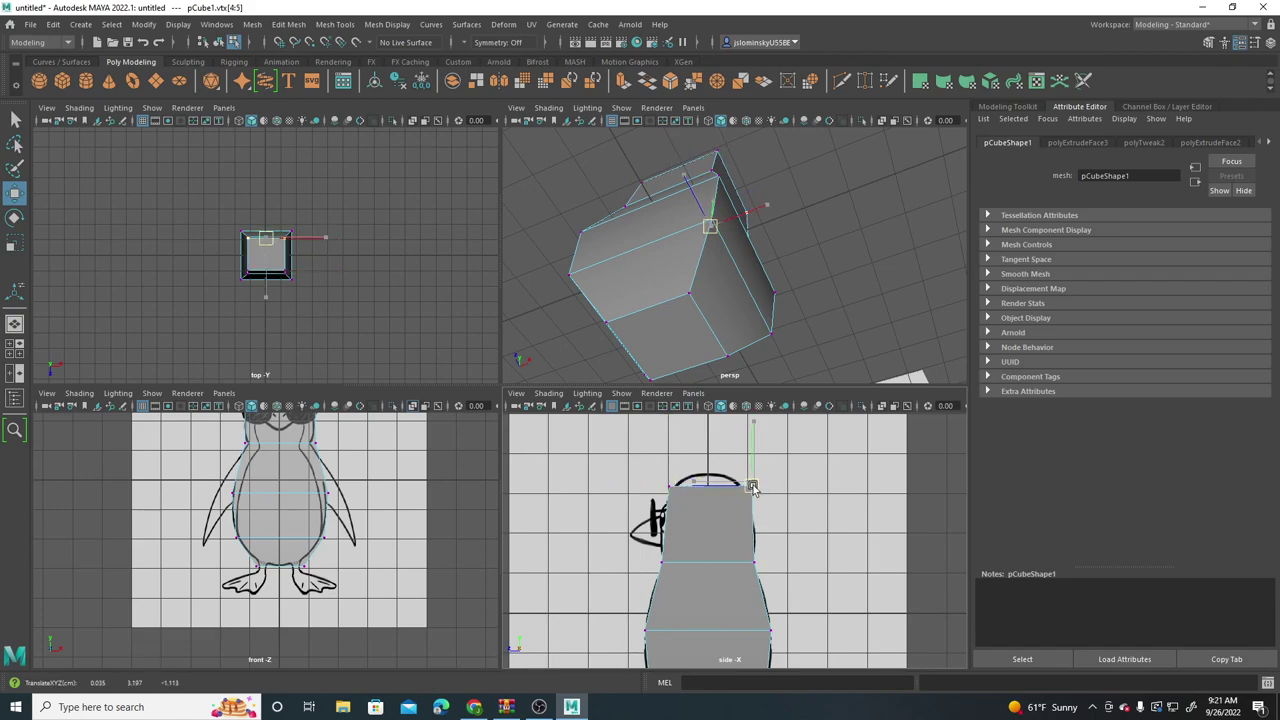
Step: Insert a vertical edge loop through the middle of the mesh in the side view
left_click(334, 24)
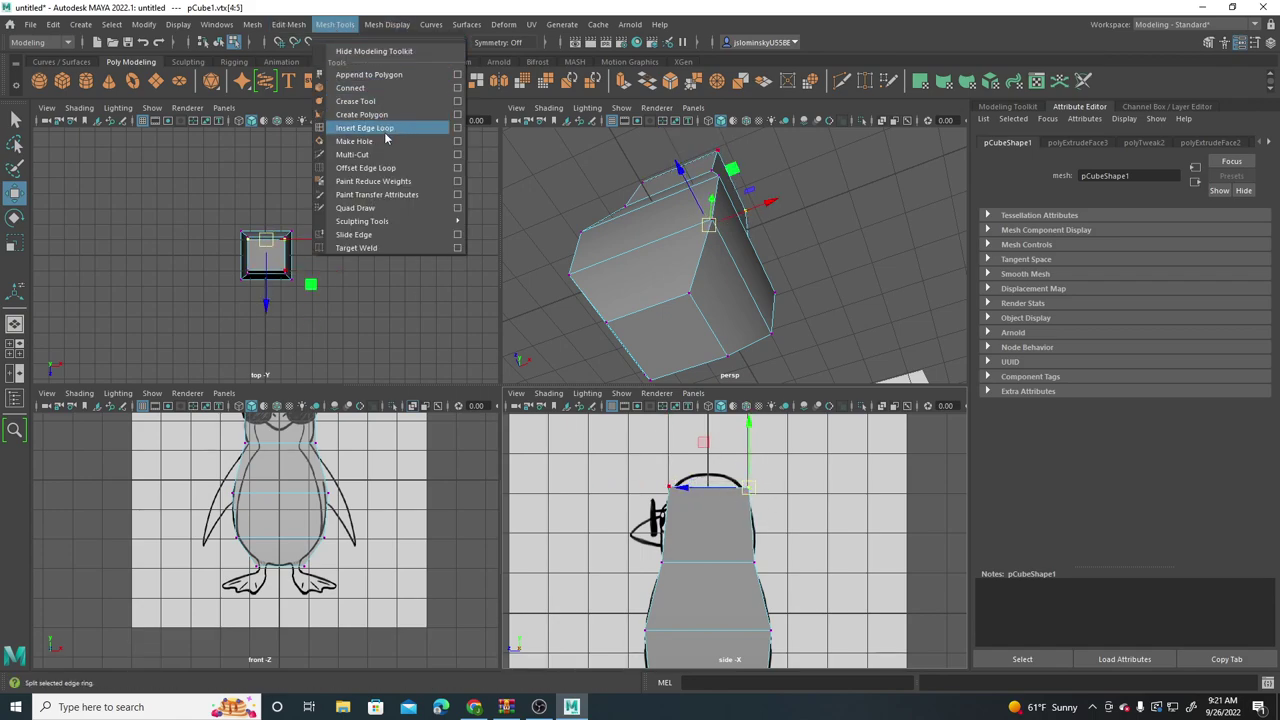
left_click(365, 130)
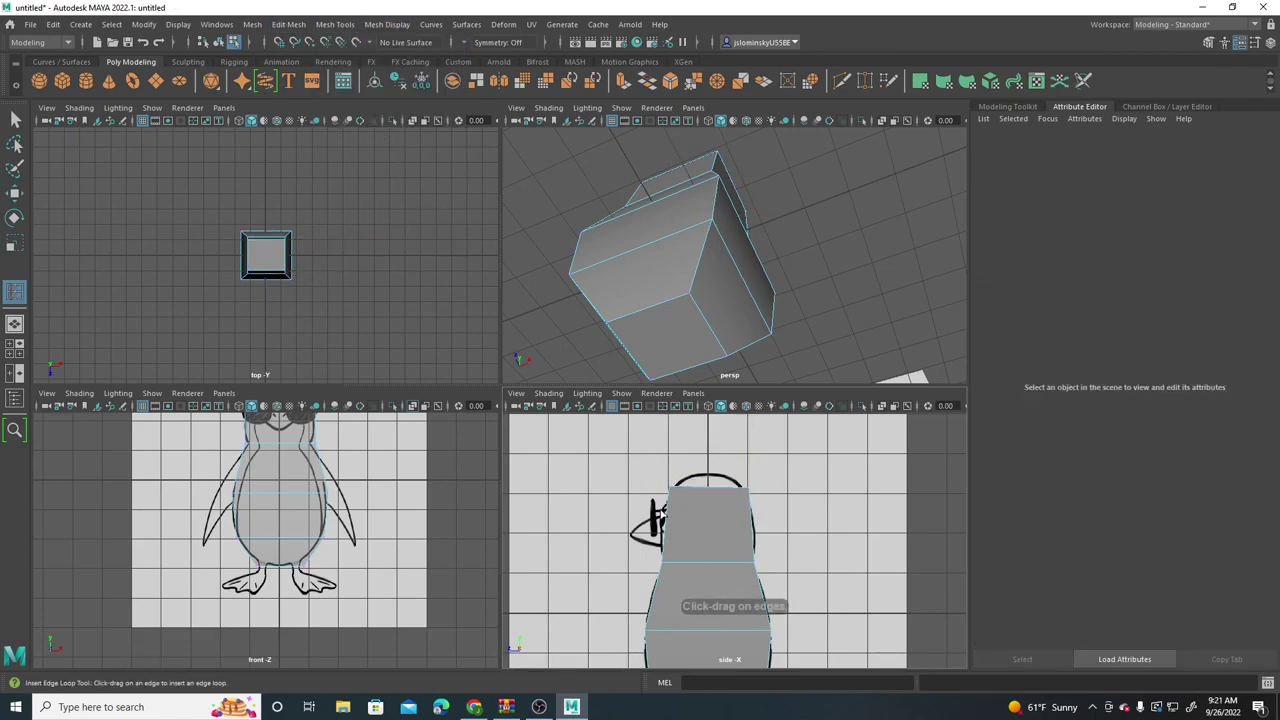
left_click(707, 493)
left_click(712, 606)
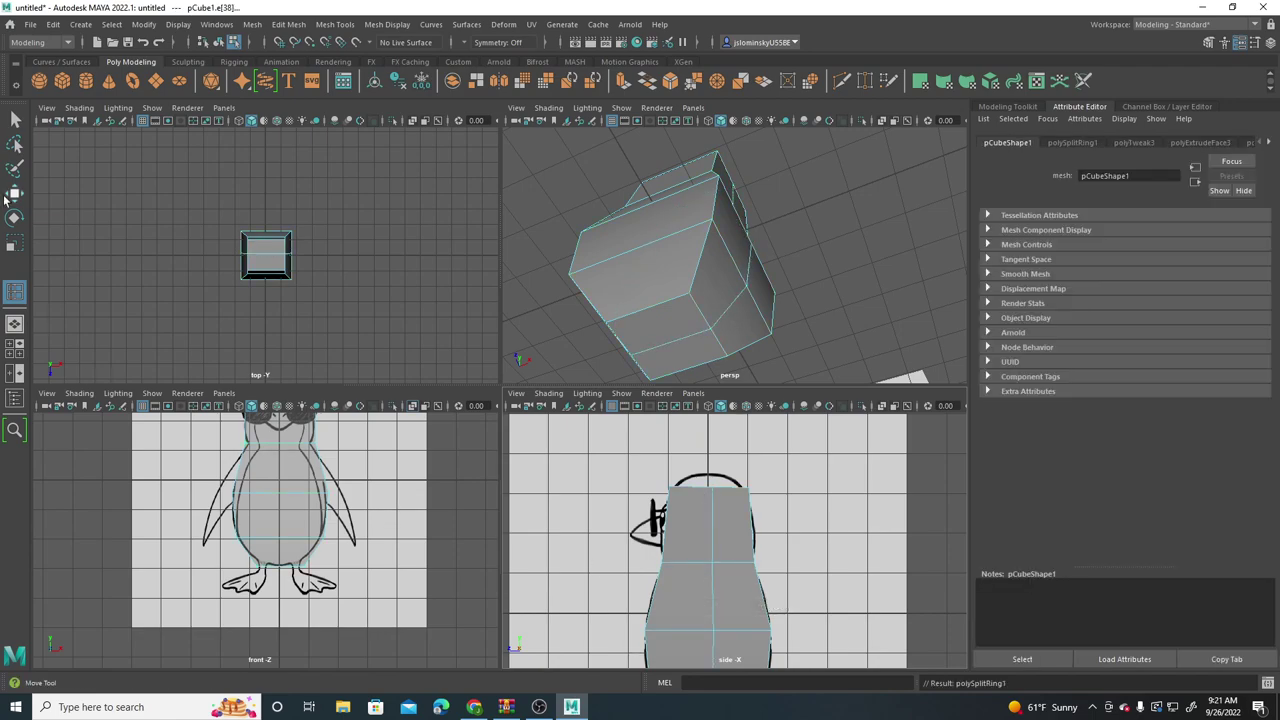
Step: Raise the middle top vertices in the side view to the crown of the head, at about Y 3.581
left_click(15, 192)
right_click_drag(725, 505, 665, 342)
left_click_drag(699, 456, 709, 480)
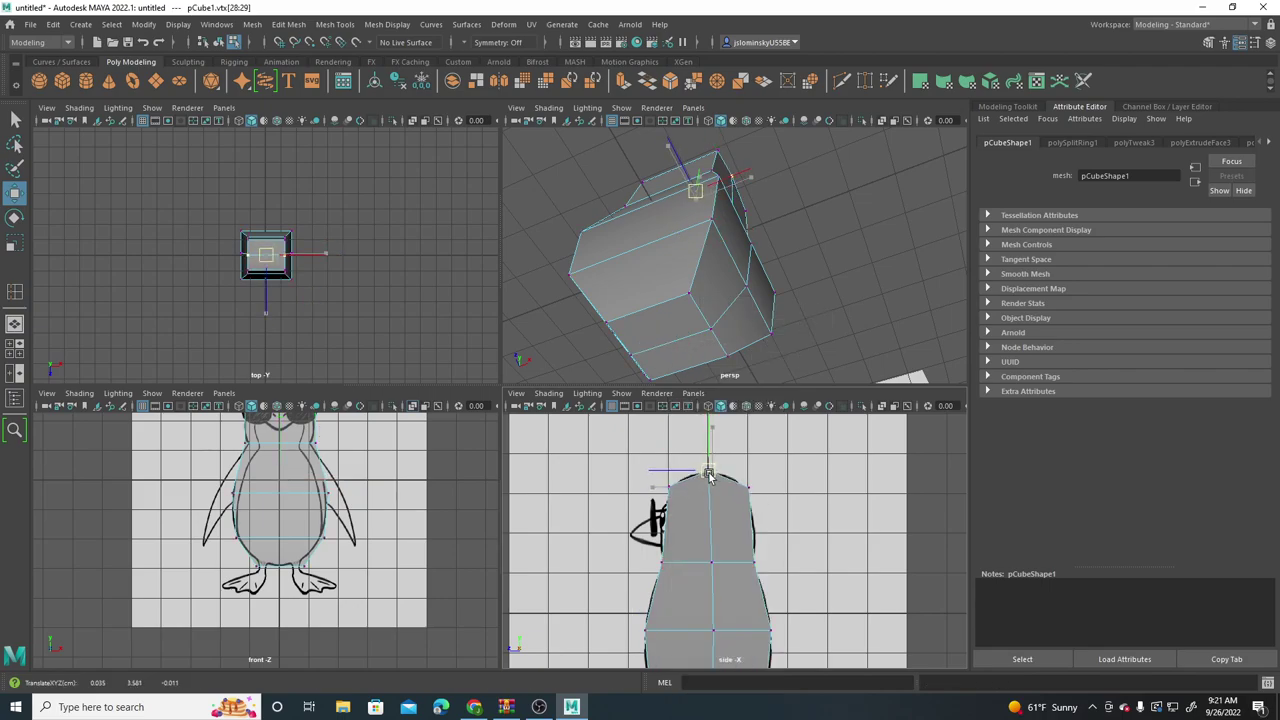
Step: Move the top vertices on both sides of the head inward and down in the front view toward the head outline
scroll(322, 441, "up", 6)
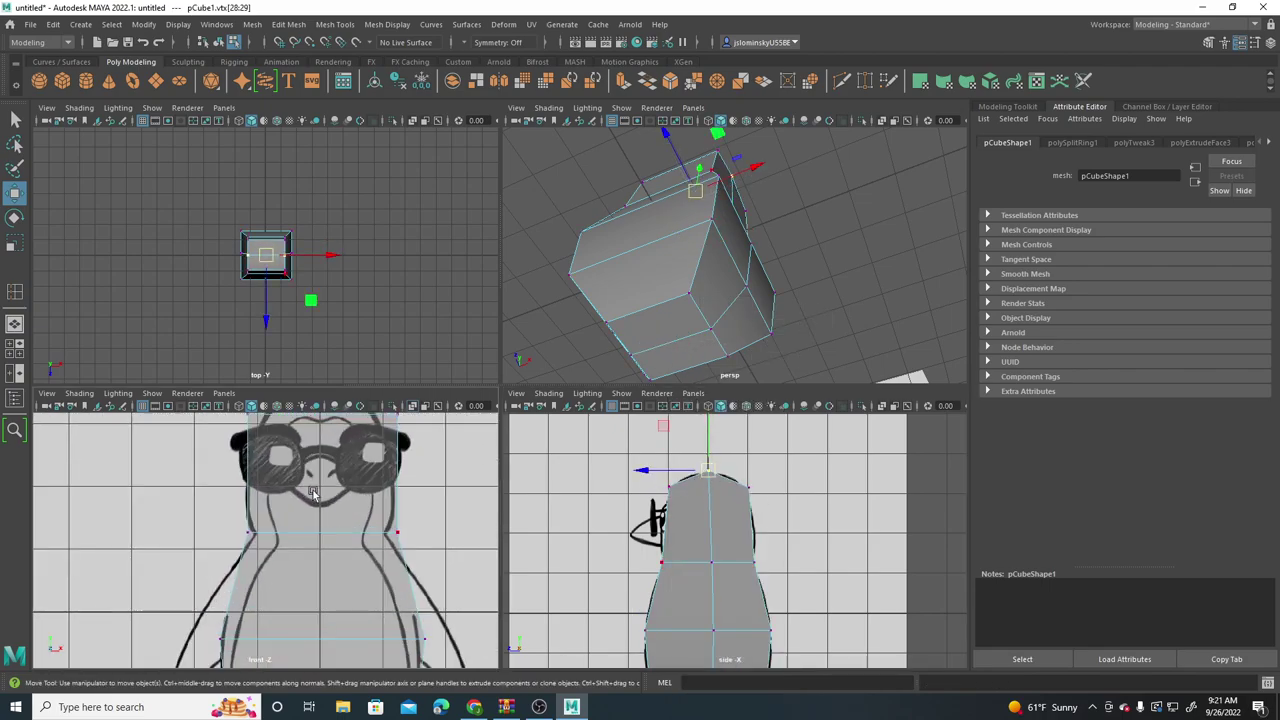
left_click_drag(232, 521, 228, 502)
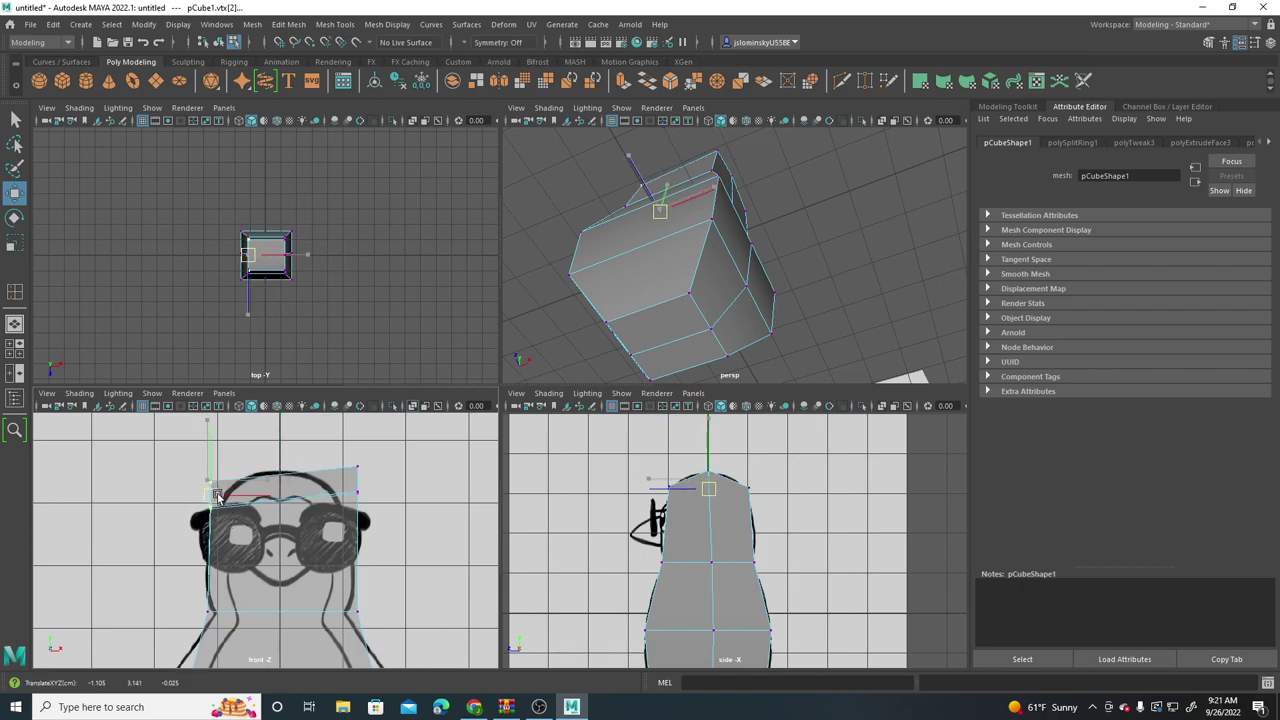
left_click_drag(380, 455, 341, 507)
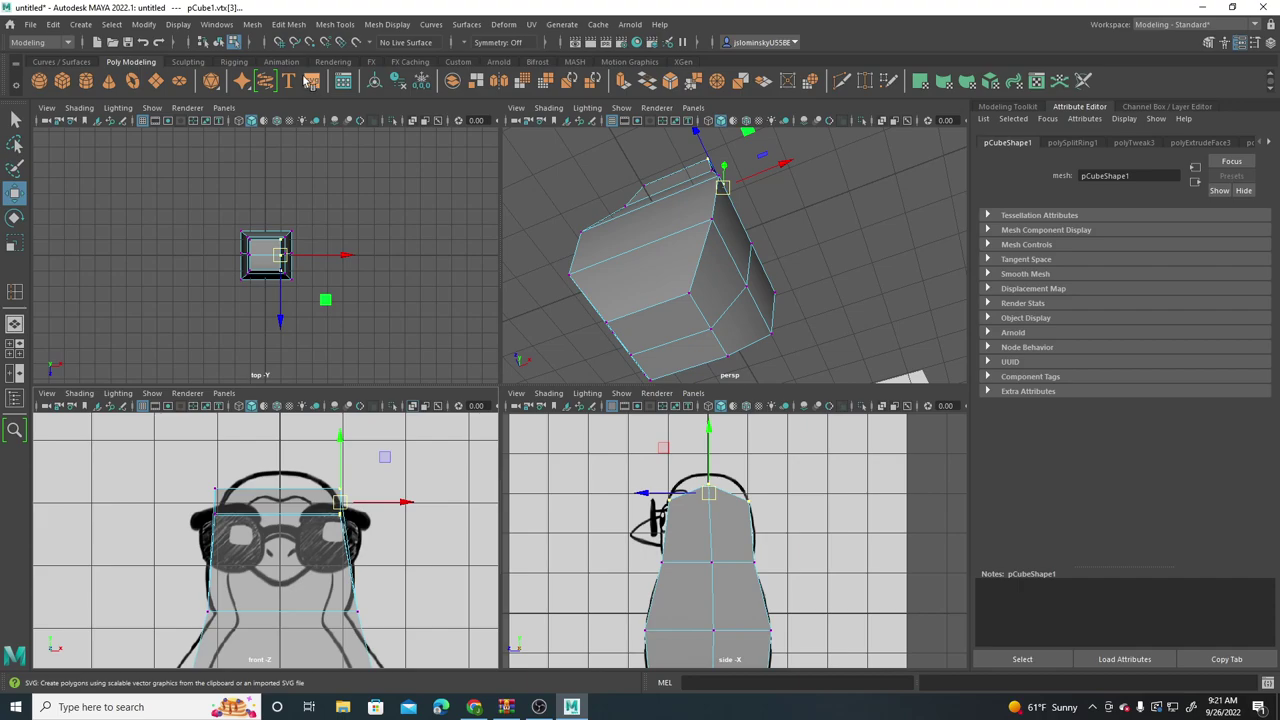
Step: Insert a vertical edge loop down the centre of the mesh in the front view
left_click(348, 25)
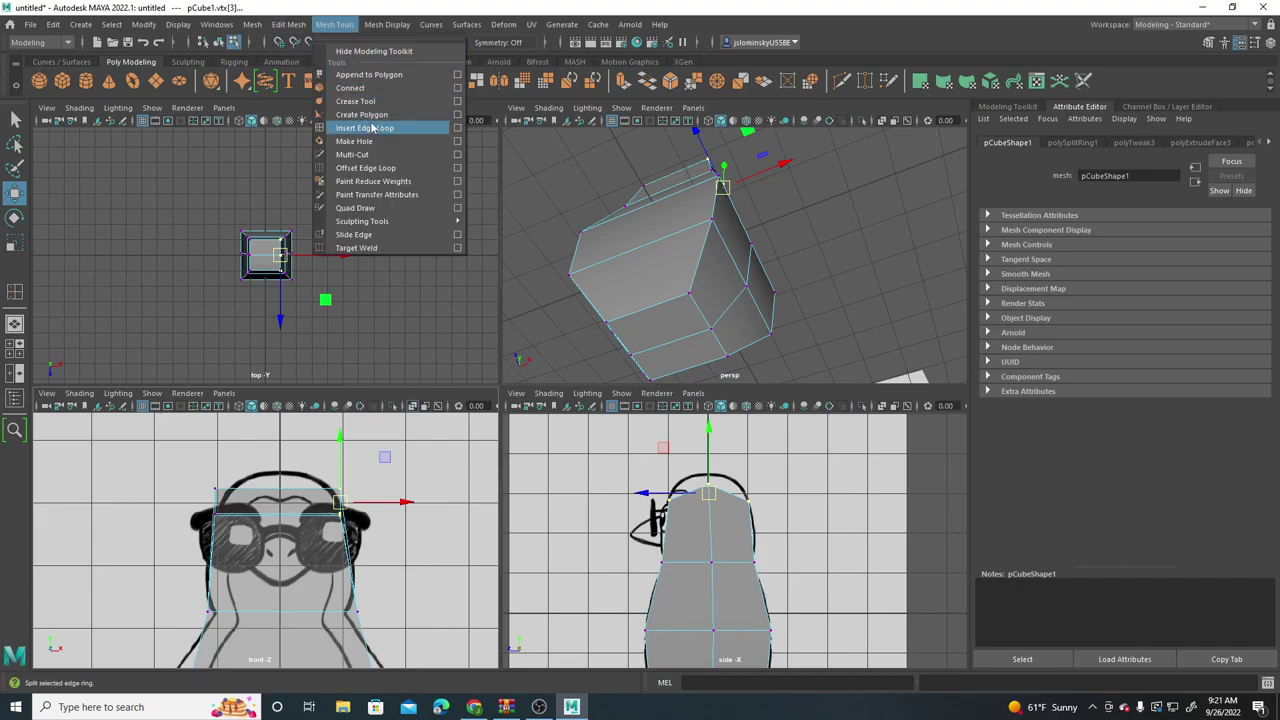
left_click(365, 128)
left_click(281, 519)
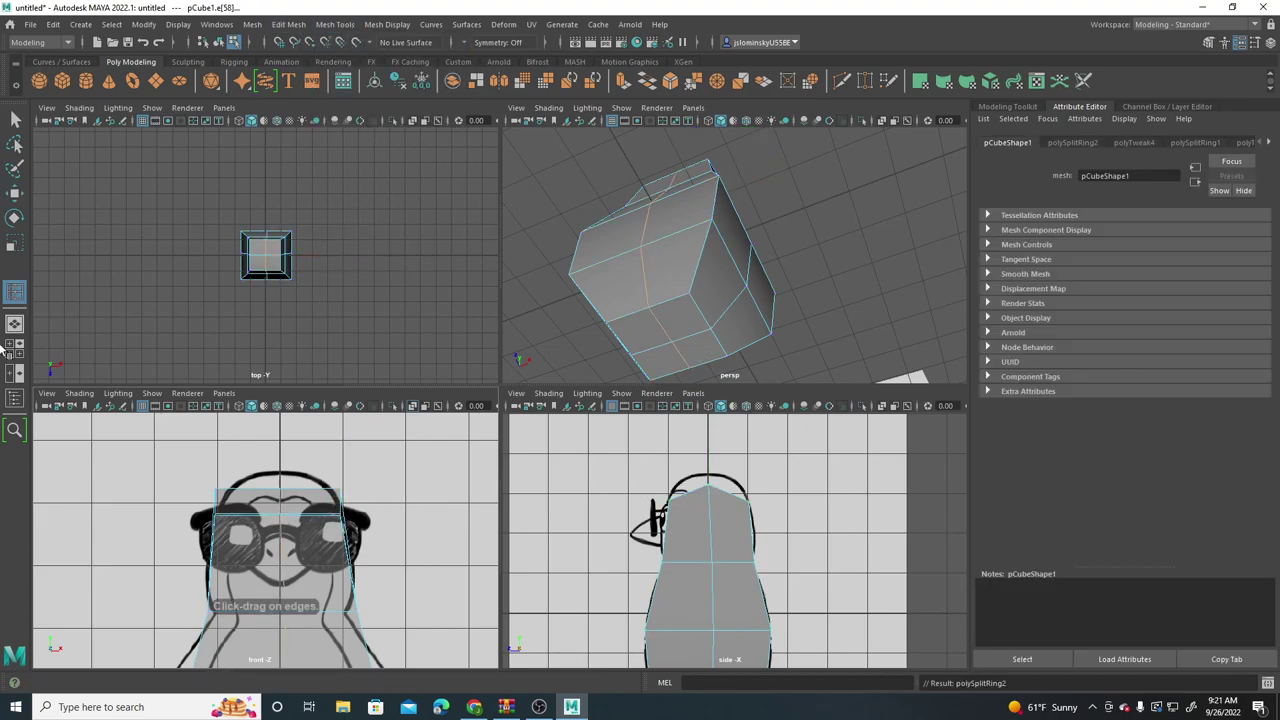
Step: Raise the centre top vertices to the crown in the front view and fit the vertices on both sides to the head outline
left_click(16, 198)
right_click(275, 482)
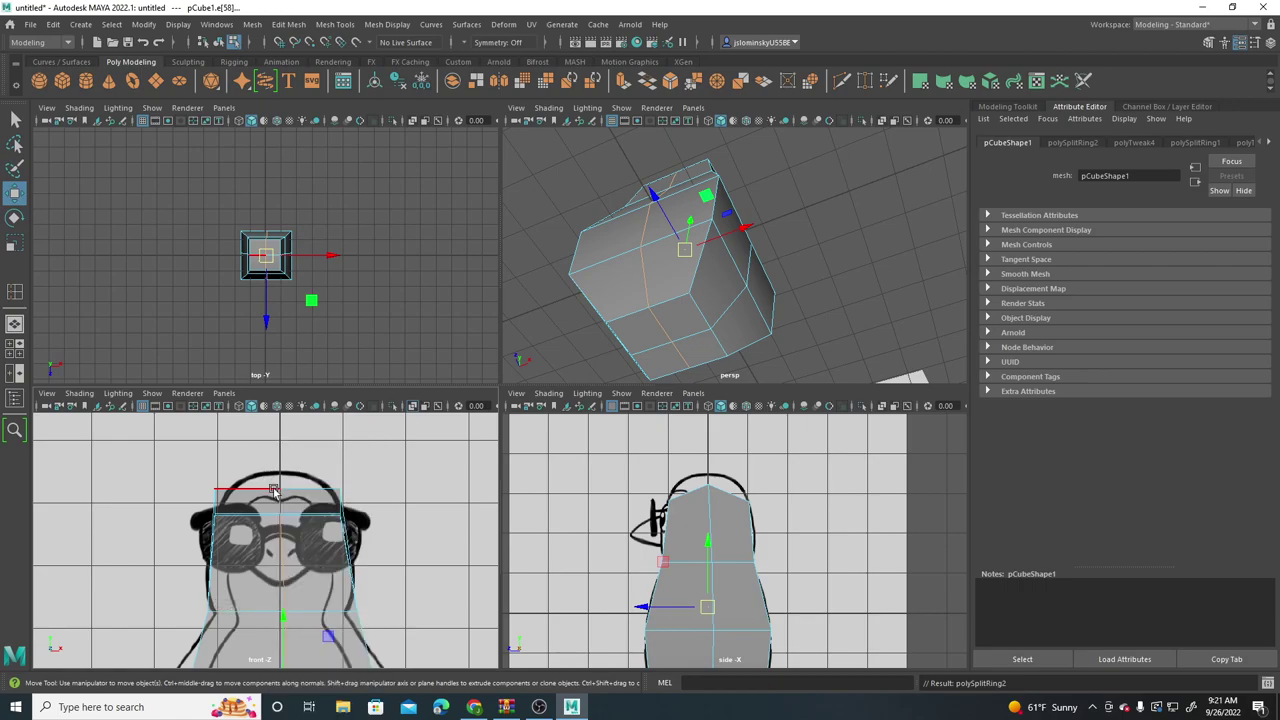
right_click(274, 490)
key("F9")
left_click(281, 499)
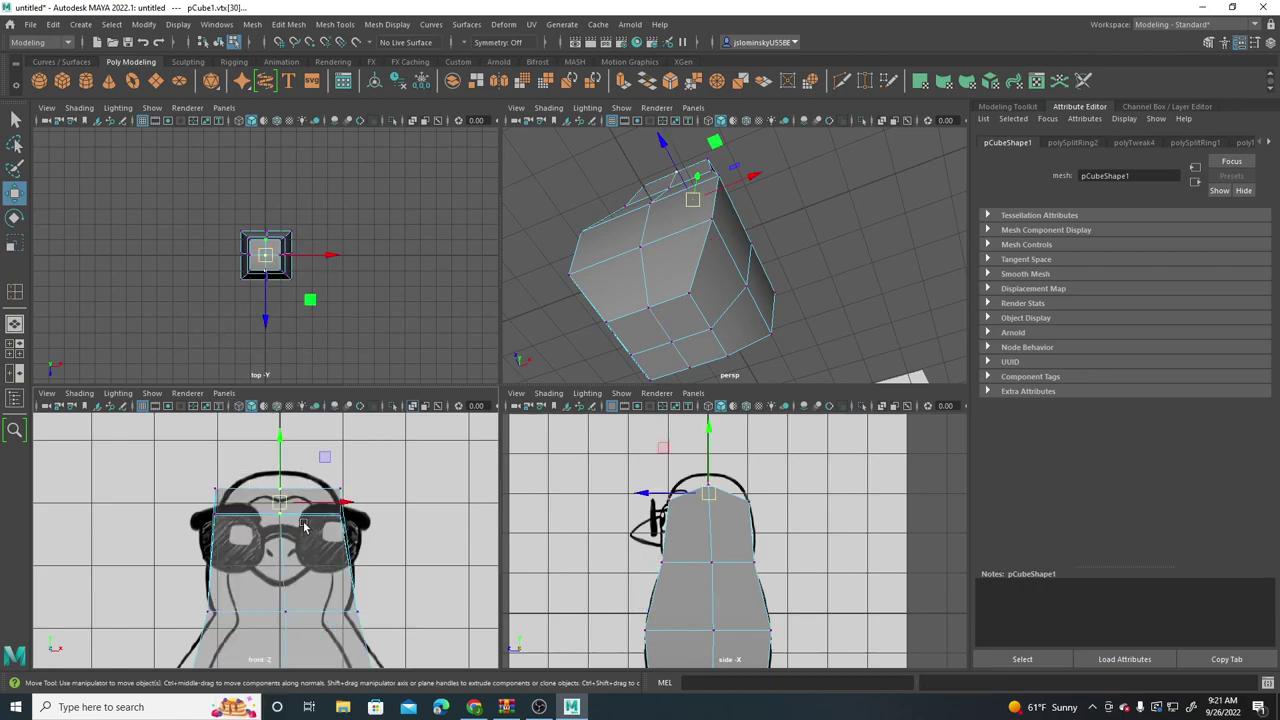
left_click_drag(284, 503, 285, 487)
left_click_drag(202, 470, 231, 505)
left_click_drag(362, 494, 333, 540)
left_click_drag(341, 504, 338, 506)
Step: Move the base and lower-belly vertices on one side inward in the front view to match the body outline
middle_click_drag(373, 599, 389, 442, "alt")
mouse_move(349, 582)
middle_mouse_down("alt")
mouse_move(336, 475)
mouse_move(370, 580)
middle_mouse_up("alt")
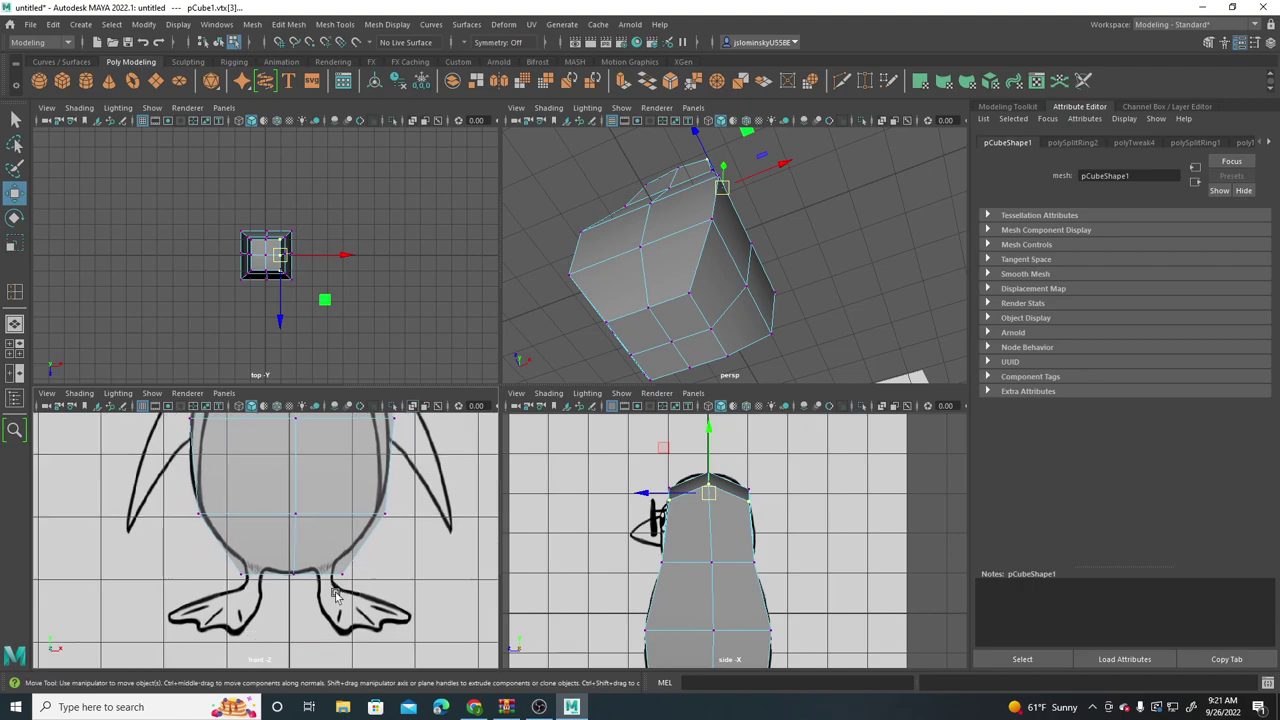
left_click_drag(335, 593, 333, 595)
left_click_drag(342, 574, 331, 567)
left_click_drag(400, 503, 373, 529)
left_click_drag(387, 514, 383, 514)
Step: Frame the lower body in the side view and enable X-Ray shading there
middle_click_drag(227, 501, 236, 612, "alt")
scroll(632, 598, "down", 3)
middle_click_drag(637, 587, 597, 488, "alt")
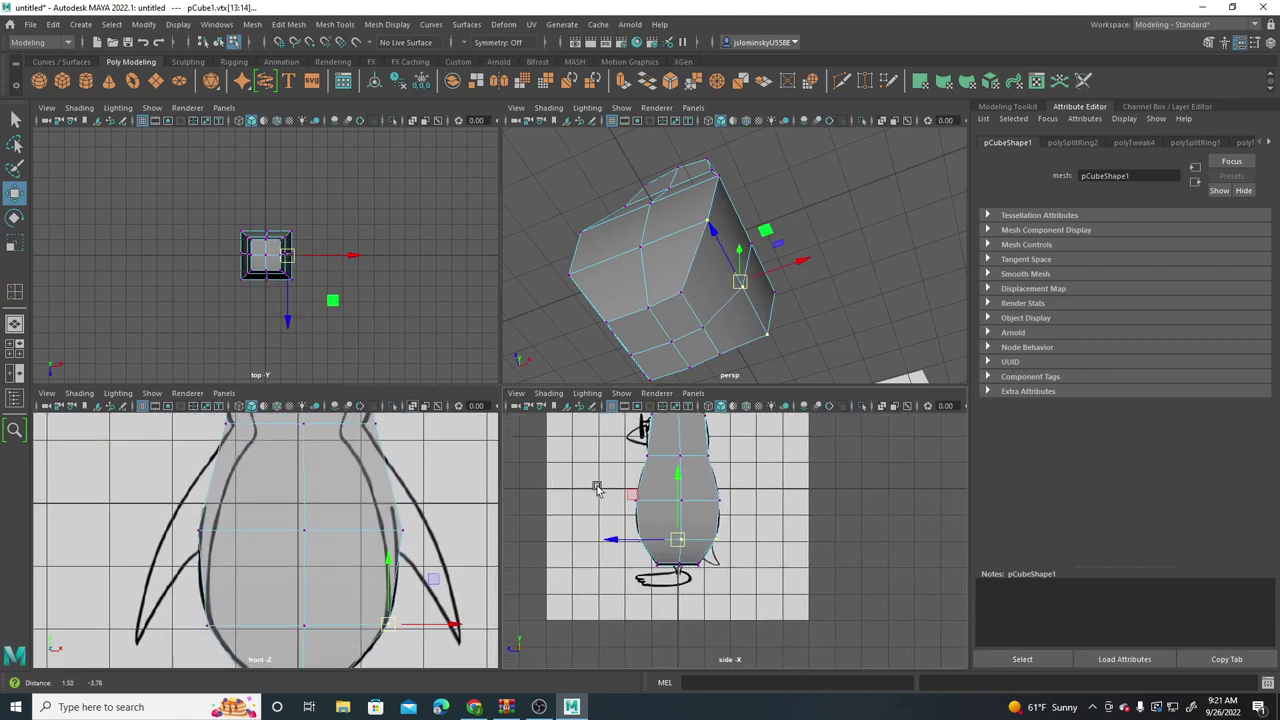
scroll(596, 488, "up", 2)
left_click(548, 392)
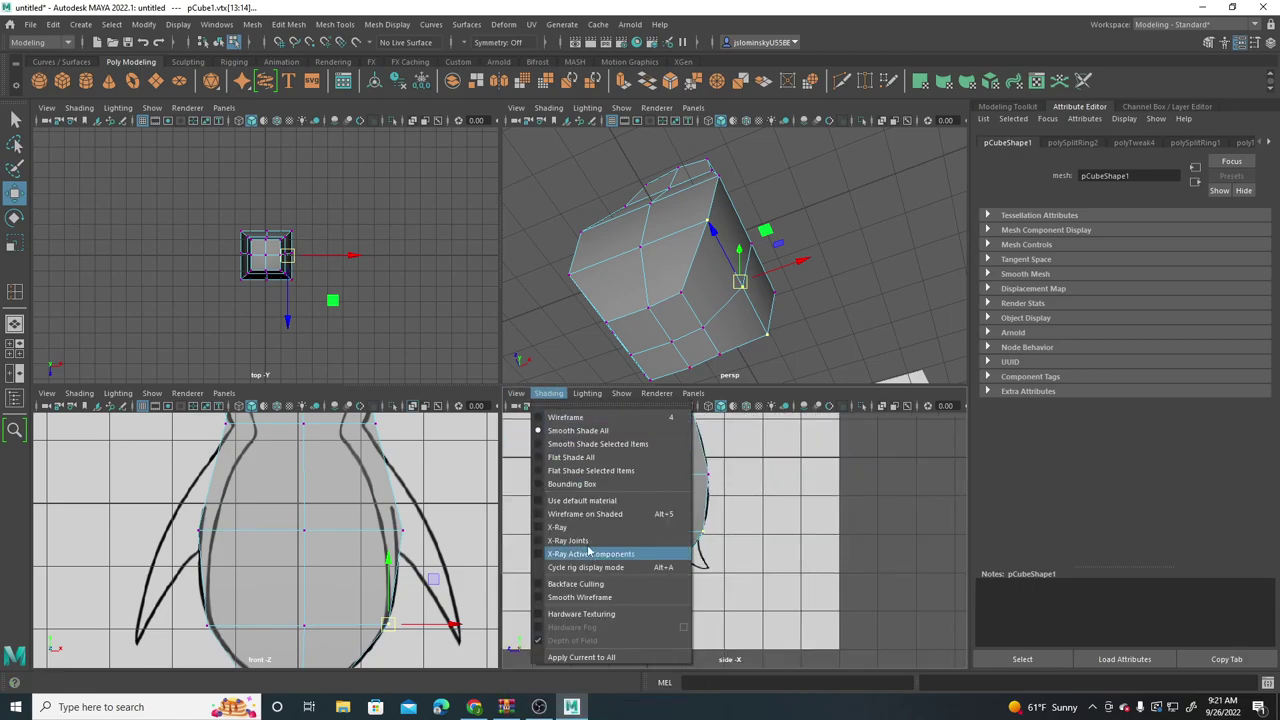
left_click(588, 527)
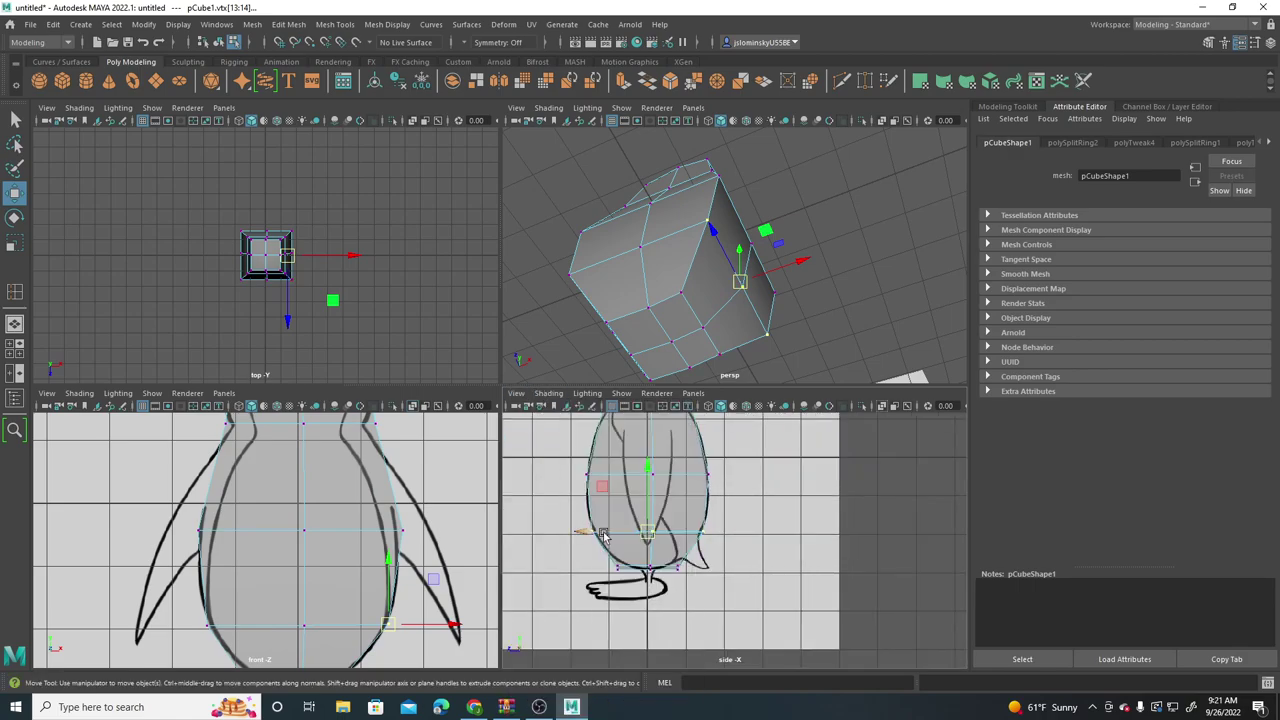
Step: Fit the lower-body and front belly vertices to the reference outline in the side view
scroll(749, 580, "up", 2)
left_click_drag(661, 572, 632, 578)
middle_click_drag(630, 586, 768, 570, "alt")
left_click_drag(654, 604, 671, 561)
middle_click_drag(666, 516, 674, 660, "alt")
left_click_drag(606, 534, 640, 568)
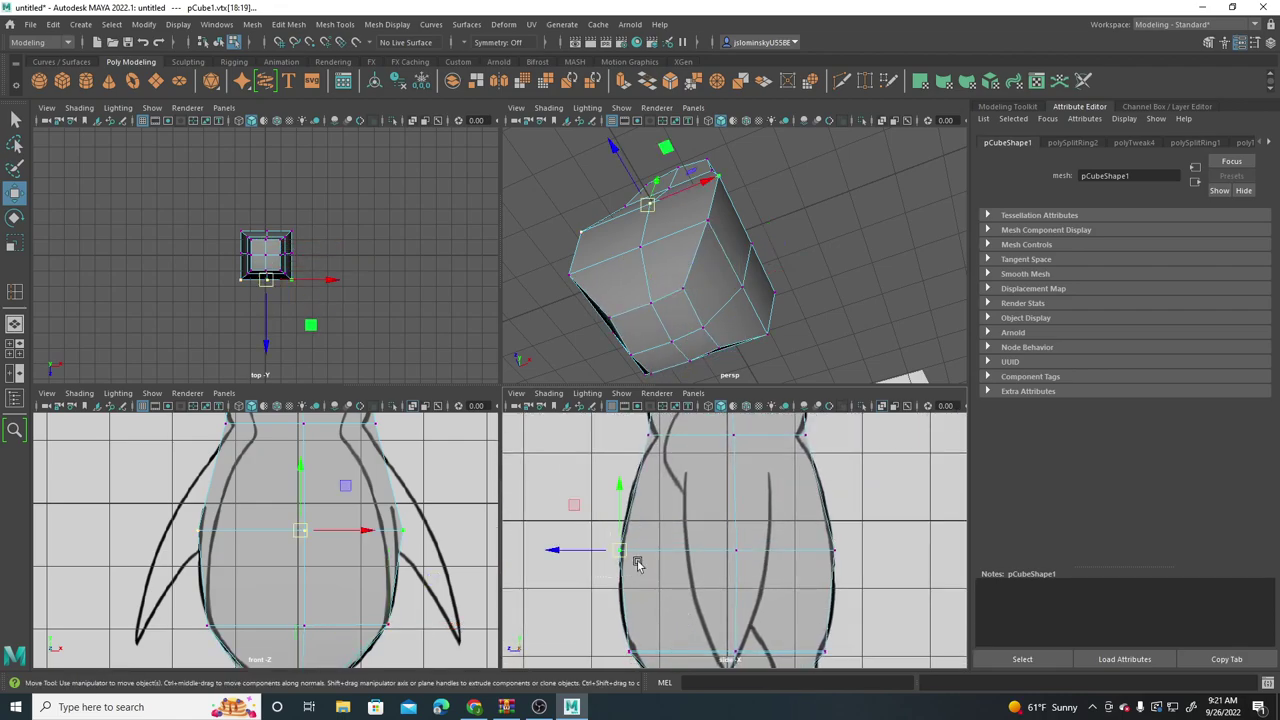
Step: Move the nape vertices and the upper-back vertices onto the reference outline in the side view
middle_click_drag(757, 472, 723, 566, "alt")
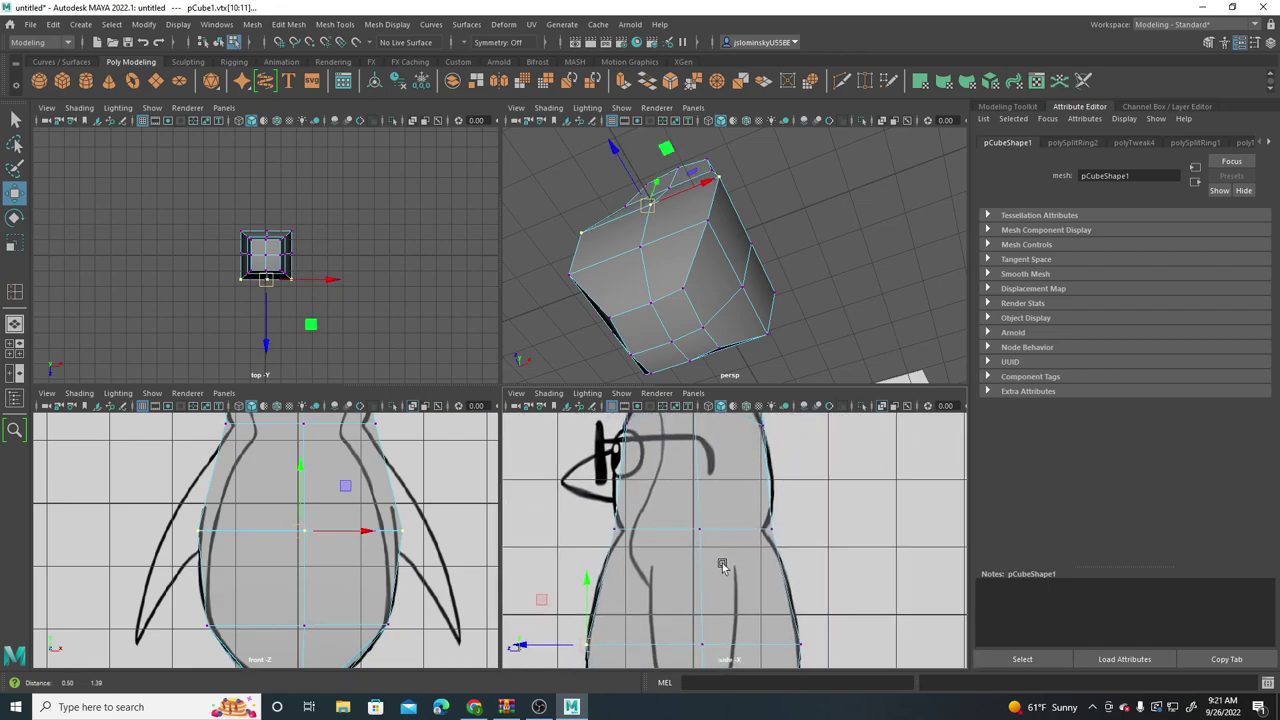
left_click_drag(791, 517, 766, 531)
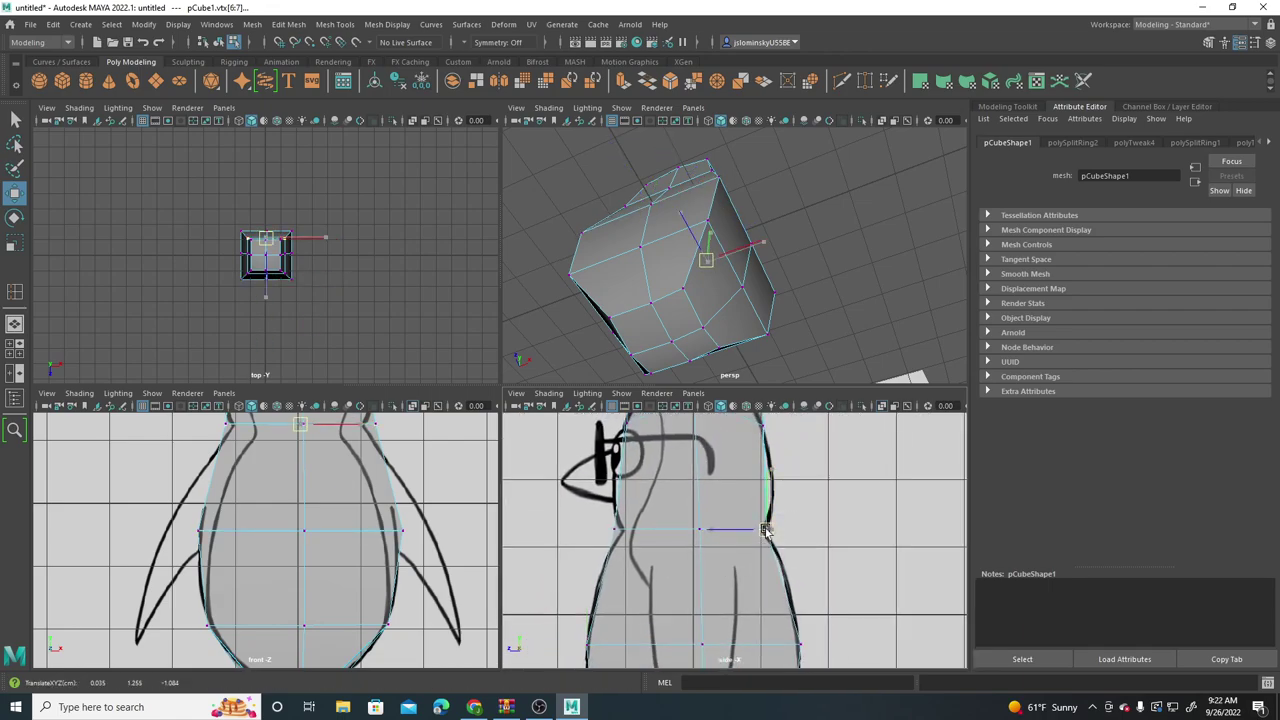
left_click_drag(812, 618, 794, 640)
Step: Insert a horizontal edge loop around the lower head, just above the neck
middle_click_drag(769, 511, 748, 566, "alt")
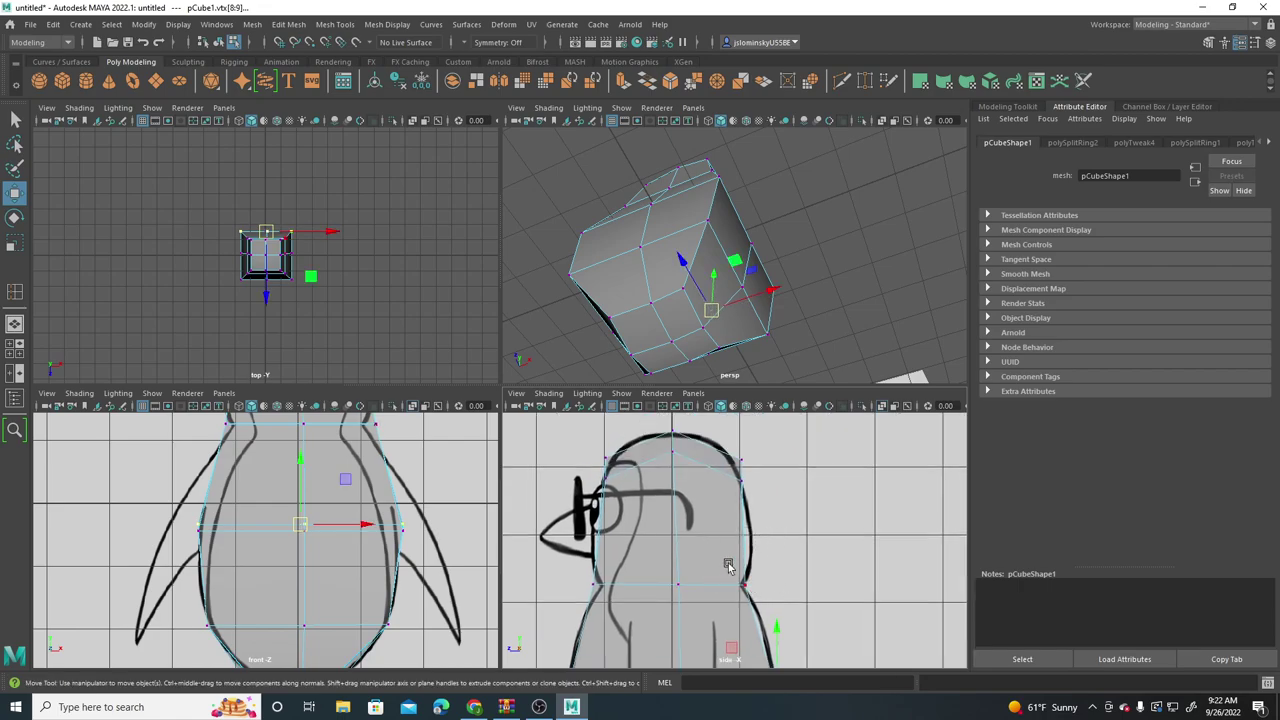
left_click(335, 24)
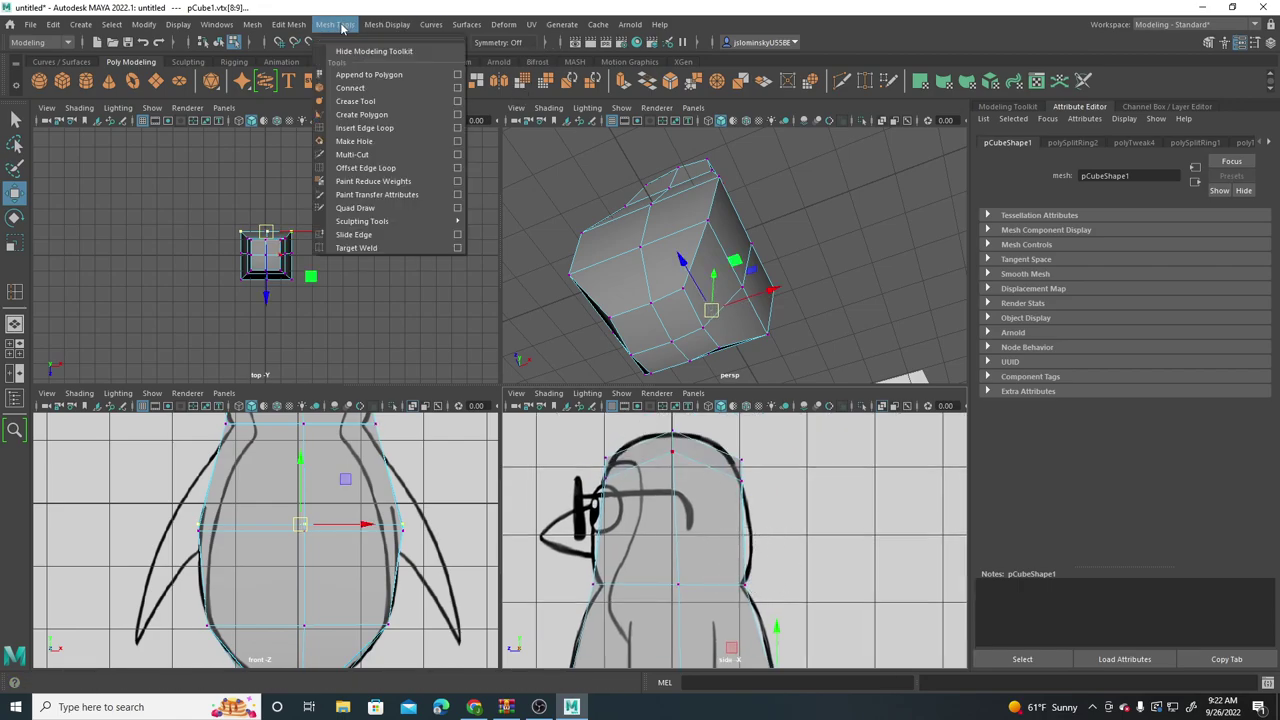
left_click(366, 128)
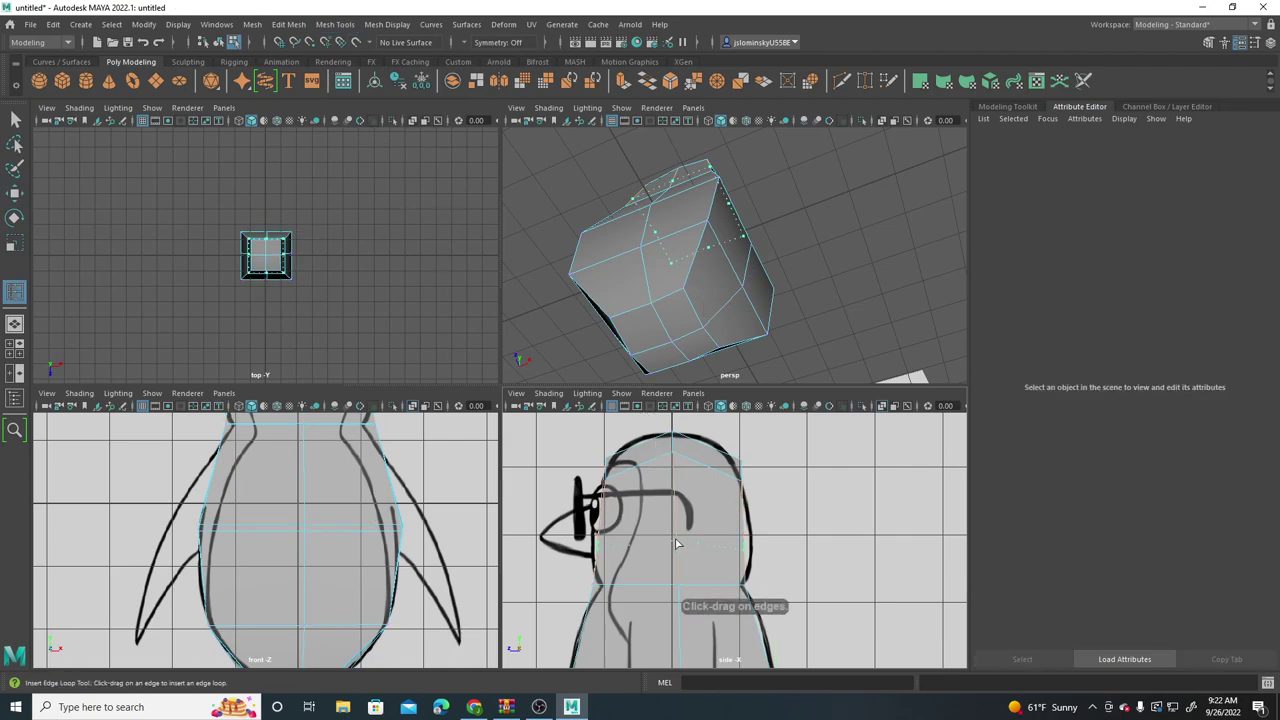
left_click(676, 537)
Step: Refine the back-of-neck and back vertices in the side view to follow the reference outline
key("w")
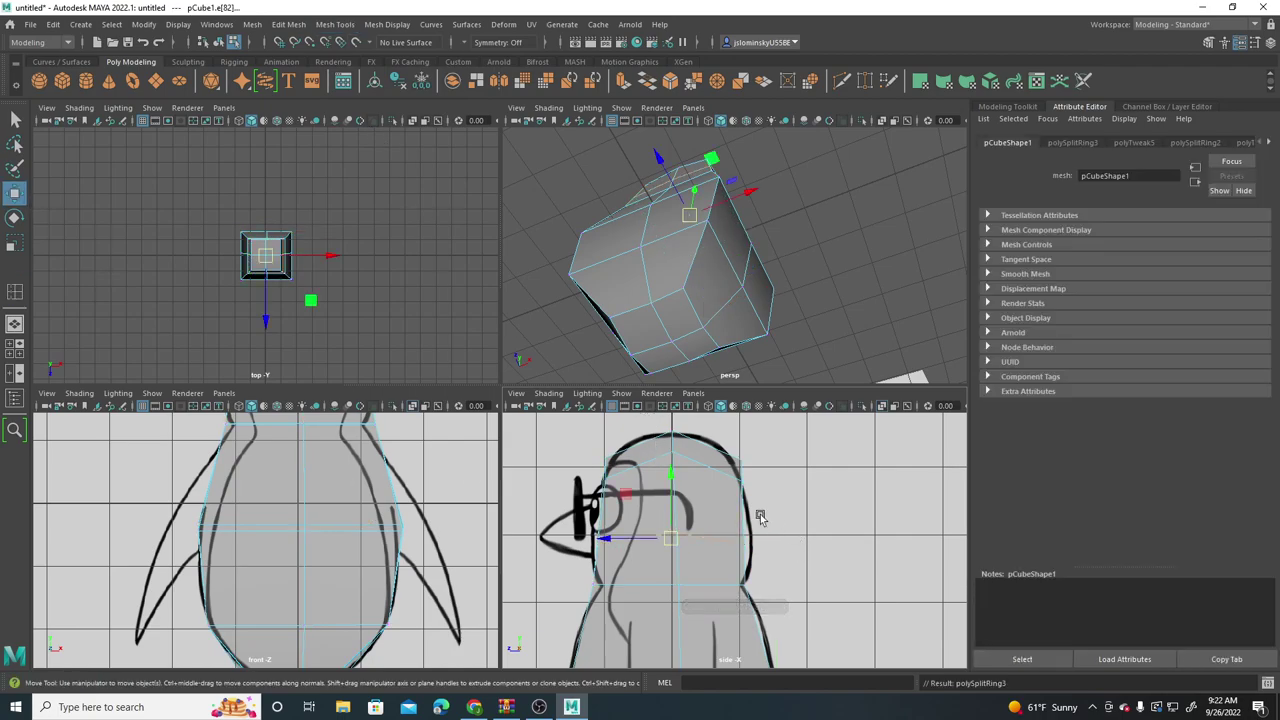
right_click_drag(702, 339, 635, 342)
left_click_drag(732, 533, 736, 595)
left_click_drag(745, 589, 743, 591)
middle_click_drag(743, 591, 722, 489, "alt")
left_click_drag(787, 585, 721, 596)
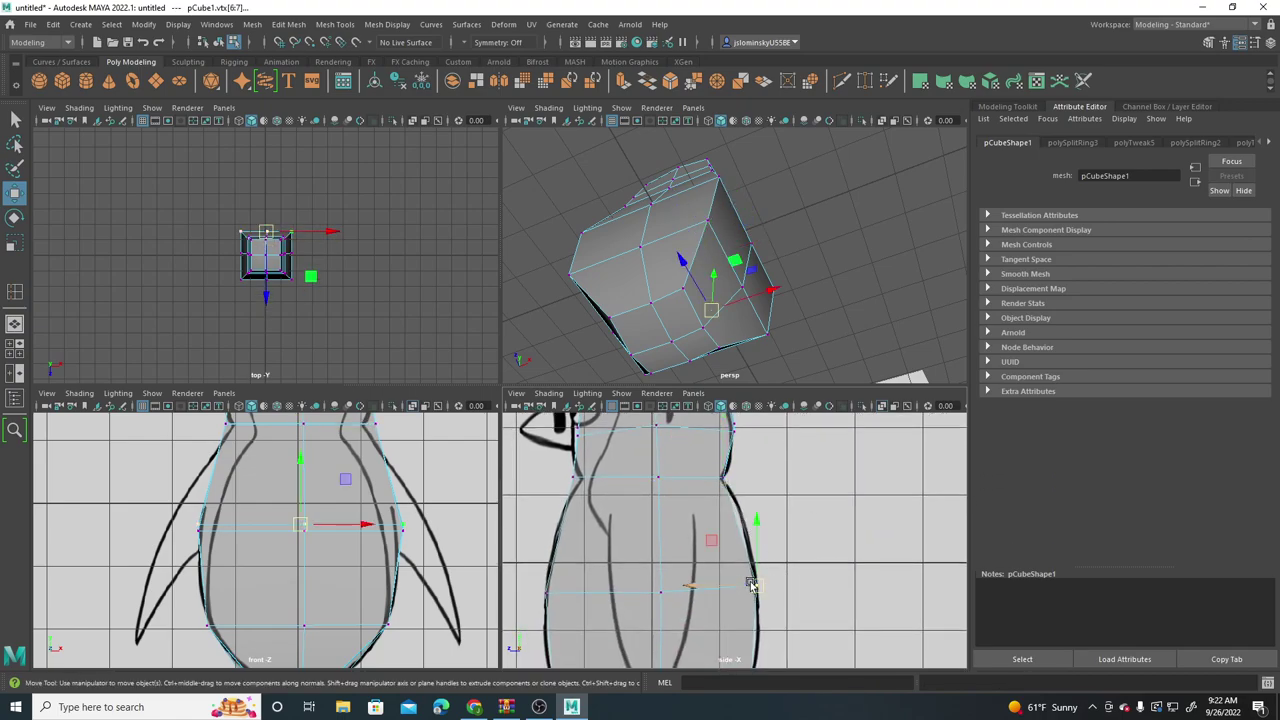
Step: Align the neck-side vertices and the upper head-corner vertices with the reference outline in the front view
scroll(318, 537, "up", 2)
middle_click_drag(309, 472, 333, 578, "alt")
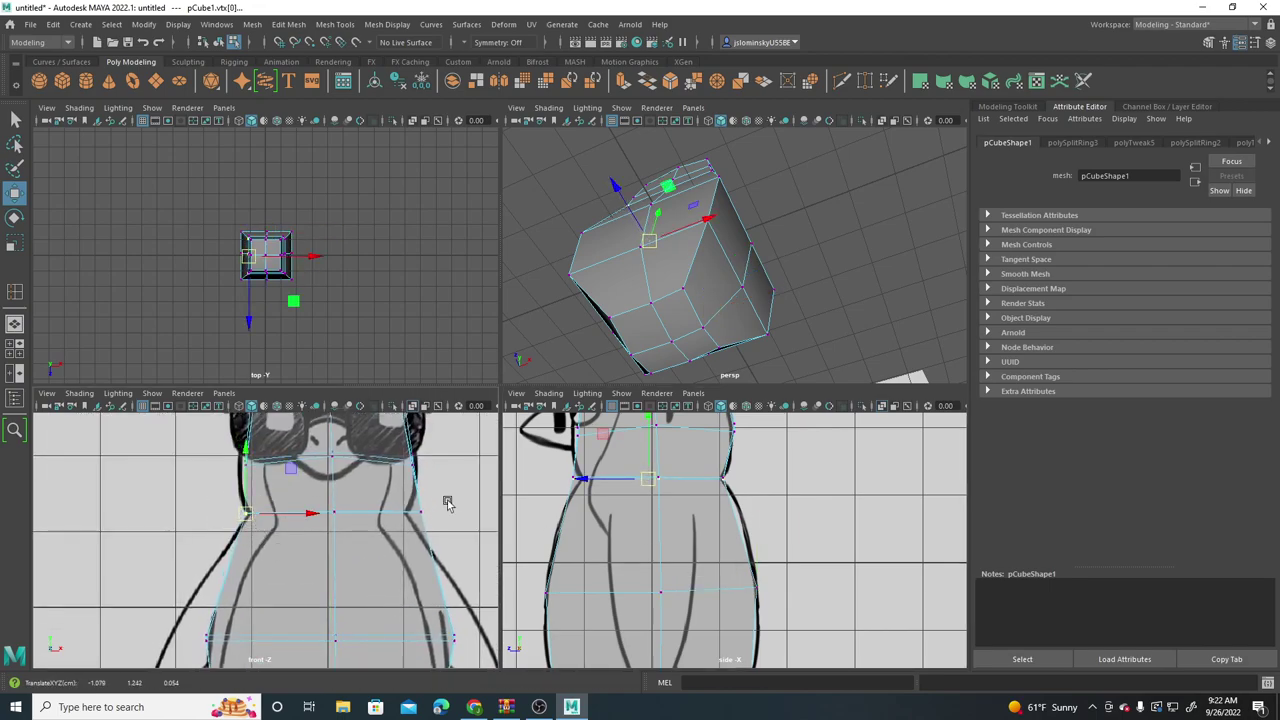
mouse_move(410, 505)
left_mouse_down()
mouse_move(431, 515)
mouse_move(411, 516)
left_mouse_up()
middle_click_drag(343, 418, 345, 540, "alt")
left_click_drag(243, 470, 266, 515)
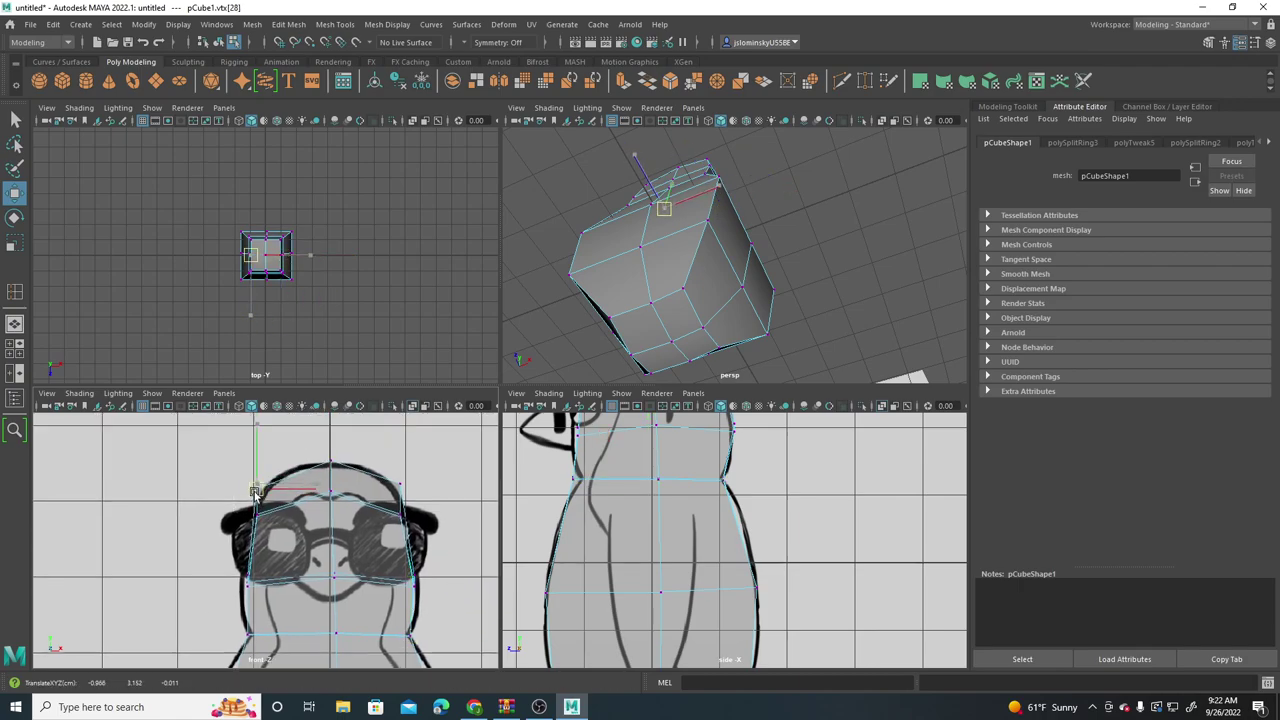
Step: Pull the centre vertex columns of the front and back outward to round the boxy body and head
scroll(712, 308, "down", 4)
key("space")
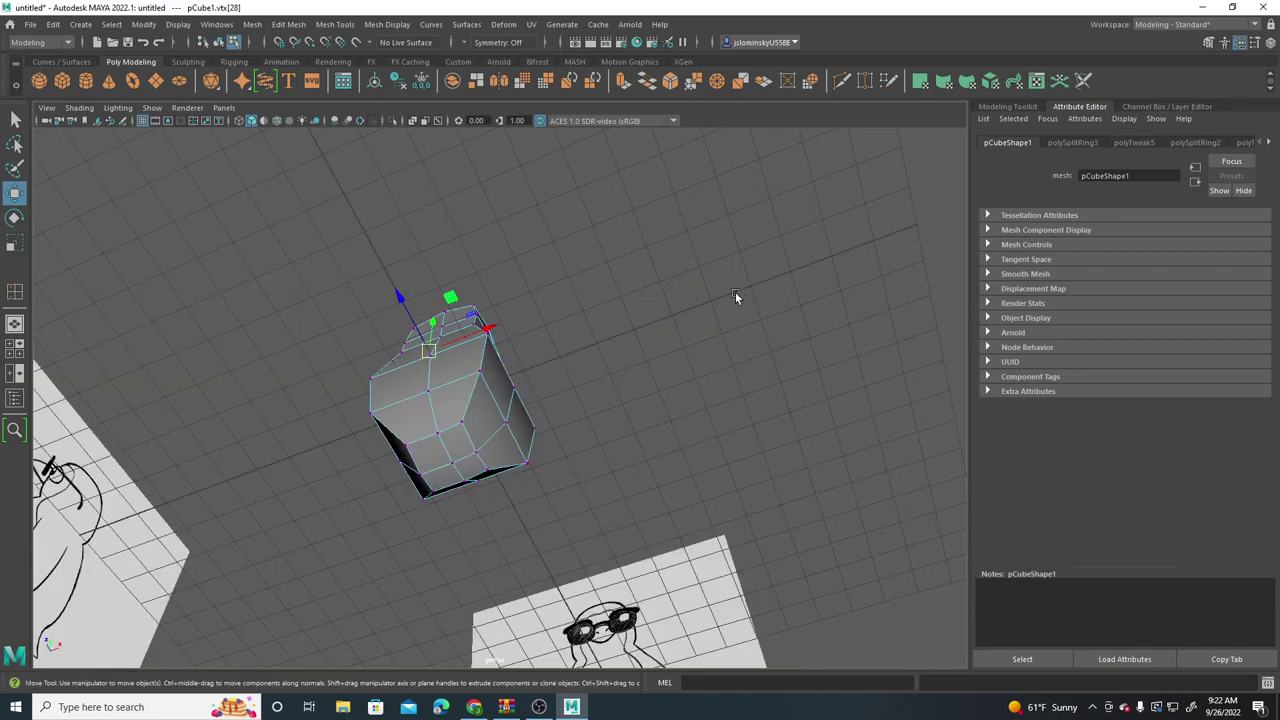
left_click_drag(737, 294, 498, 559, "alt")
left_click(482, 424)
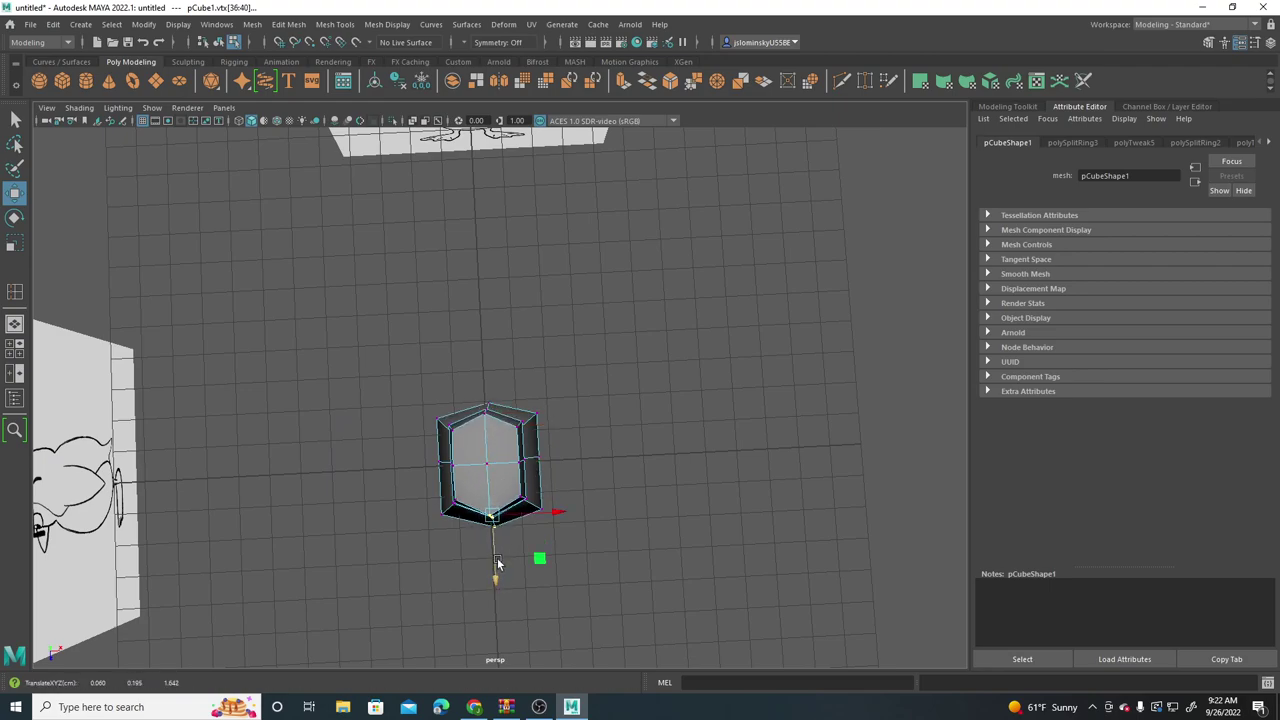
Step: Push the middle vertex columns of both sides outward in the top view to round the cross-section
key("space")
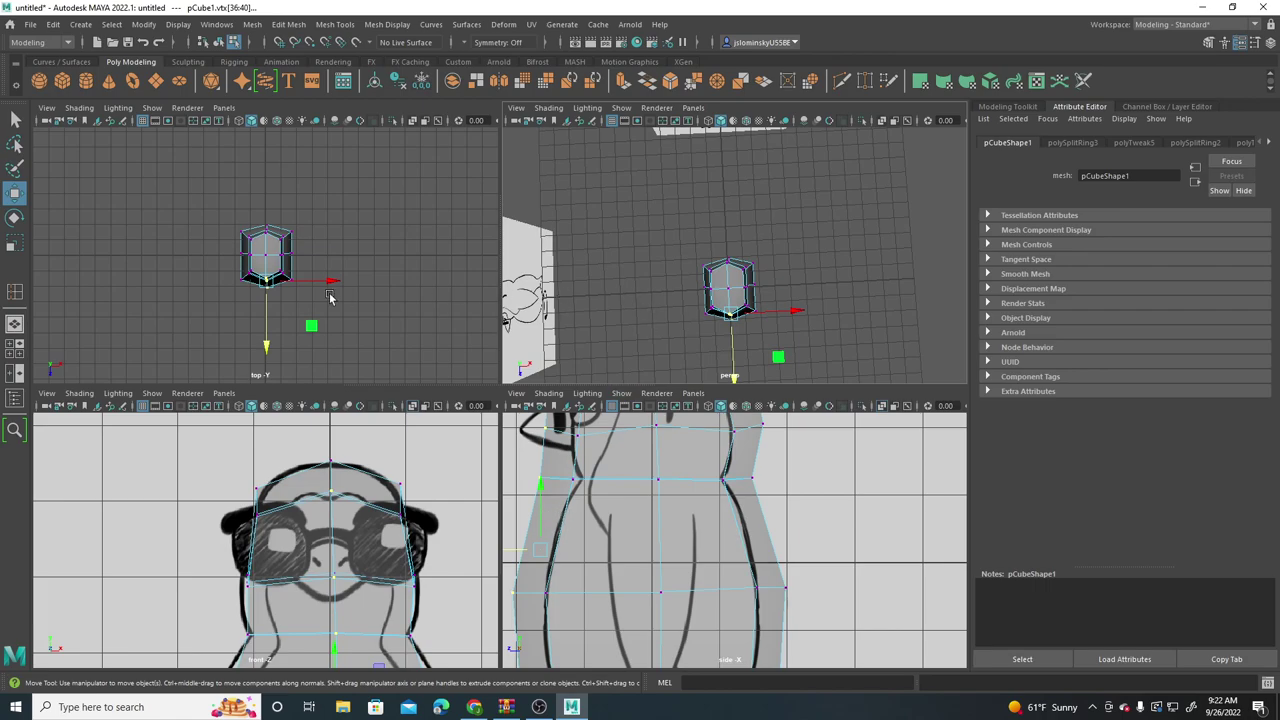
key("space")
scroll(354, 375, "up", 2)
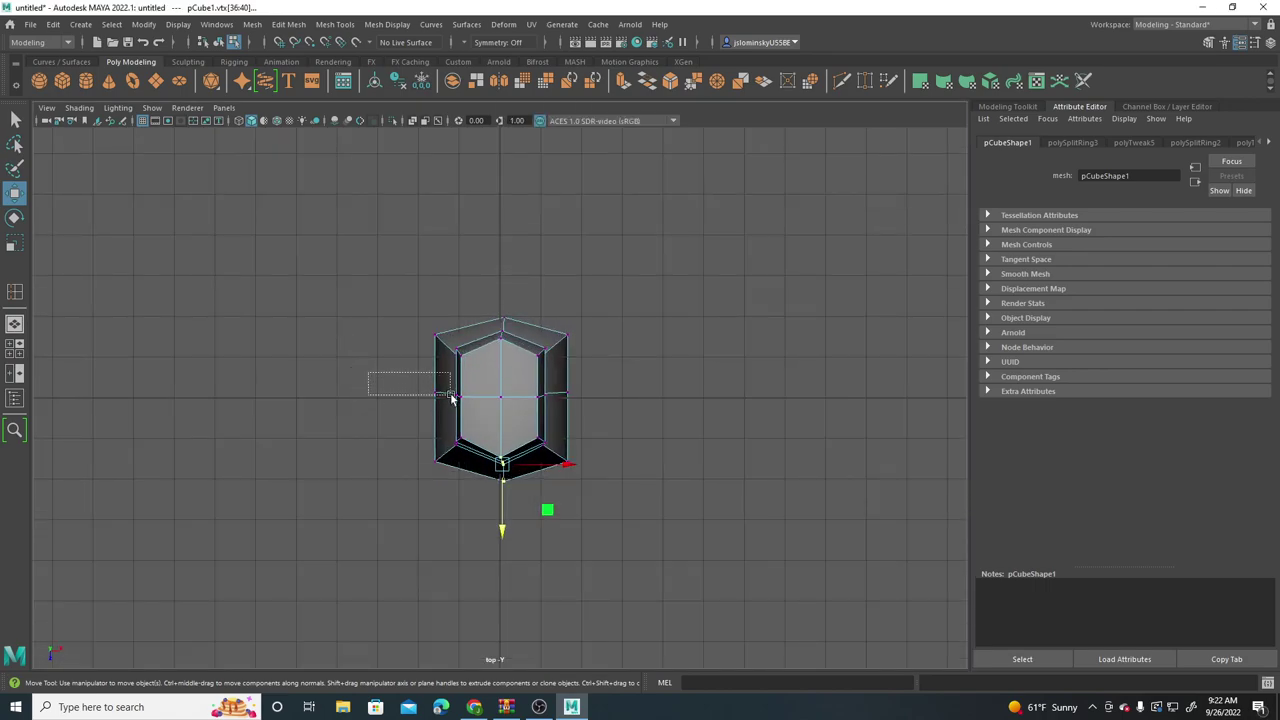
left_click_drag(474, 414, 443, 378)
left_click(616, 325)
Step: Scale the whole neck vertex ring inward in the side view so the neck narrows toward the reference outline
key("space")
key("space")
right_click_drag(441, 339, 406, 400)
left_click_drag(406, 400, 398, 428, "alt")
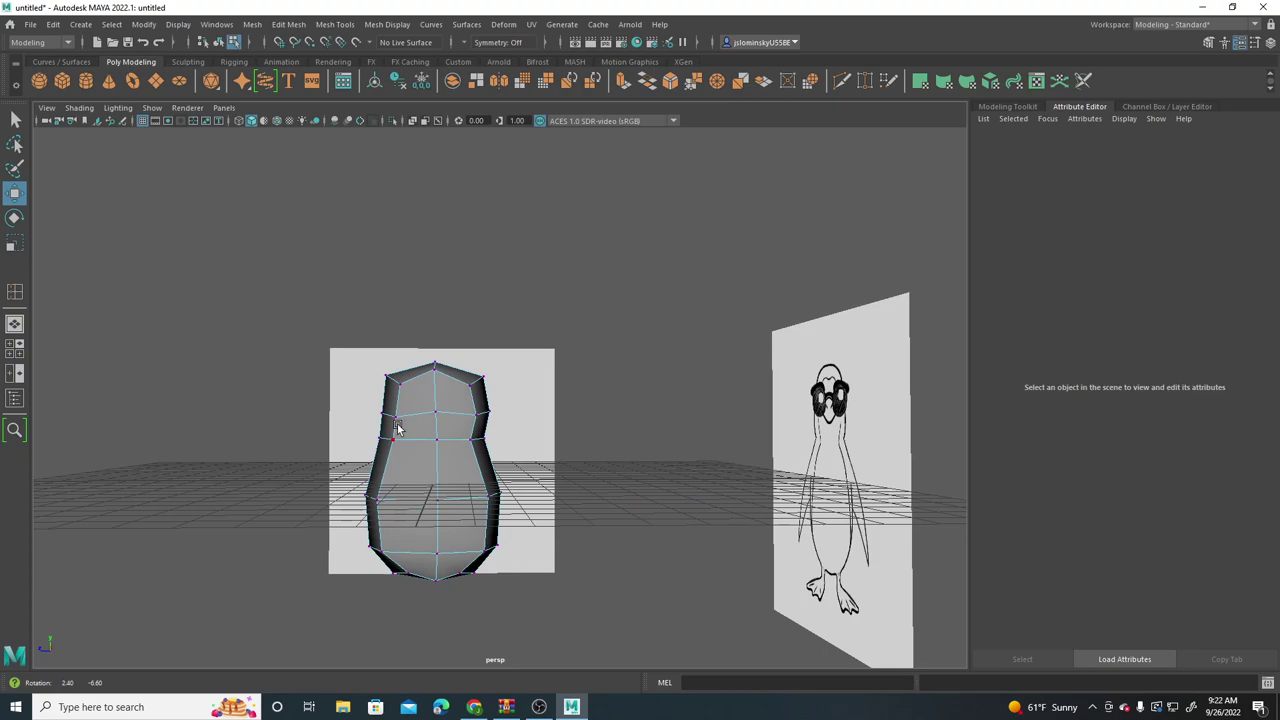
key("space")
key("space")
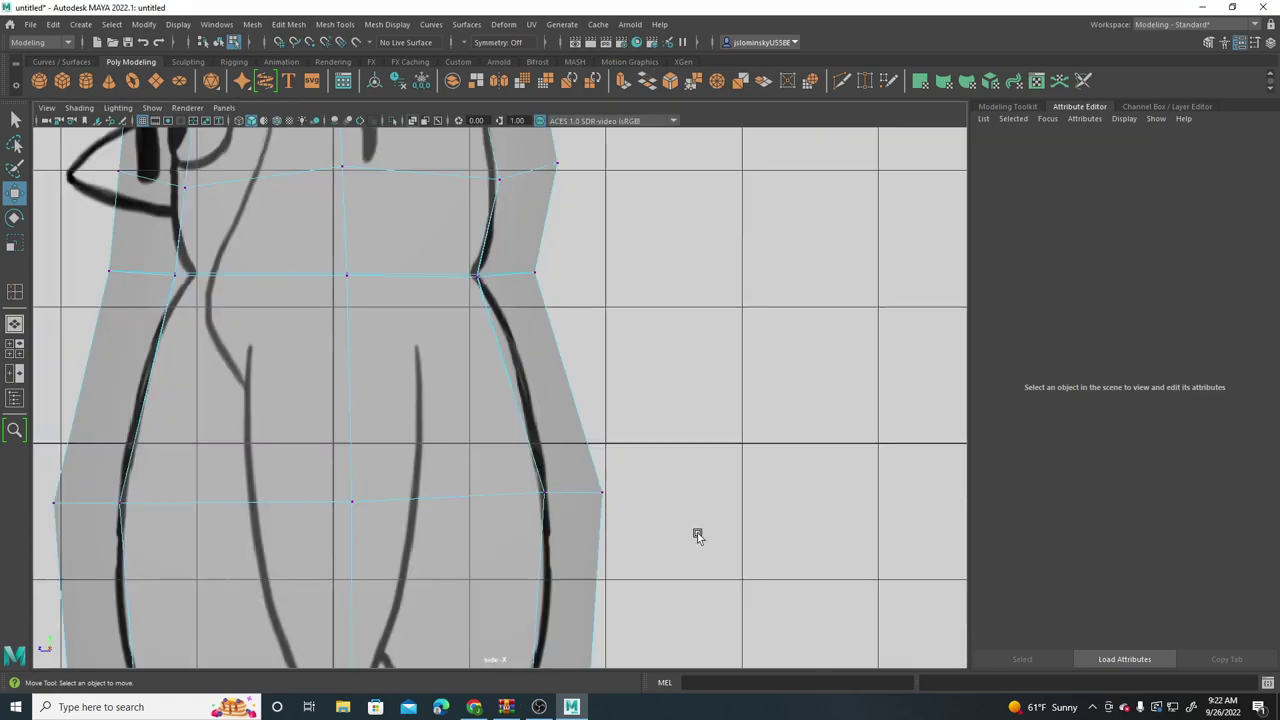
middle_click_drag(350, 284, 485, 432, "alt")
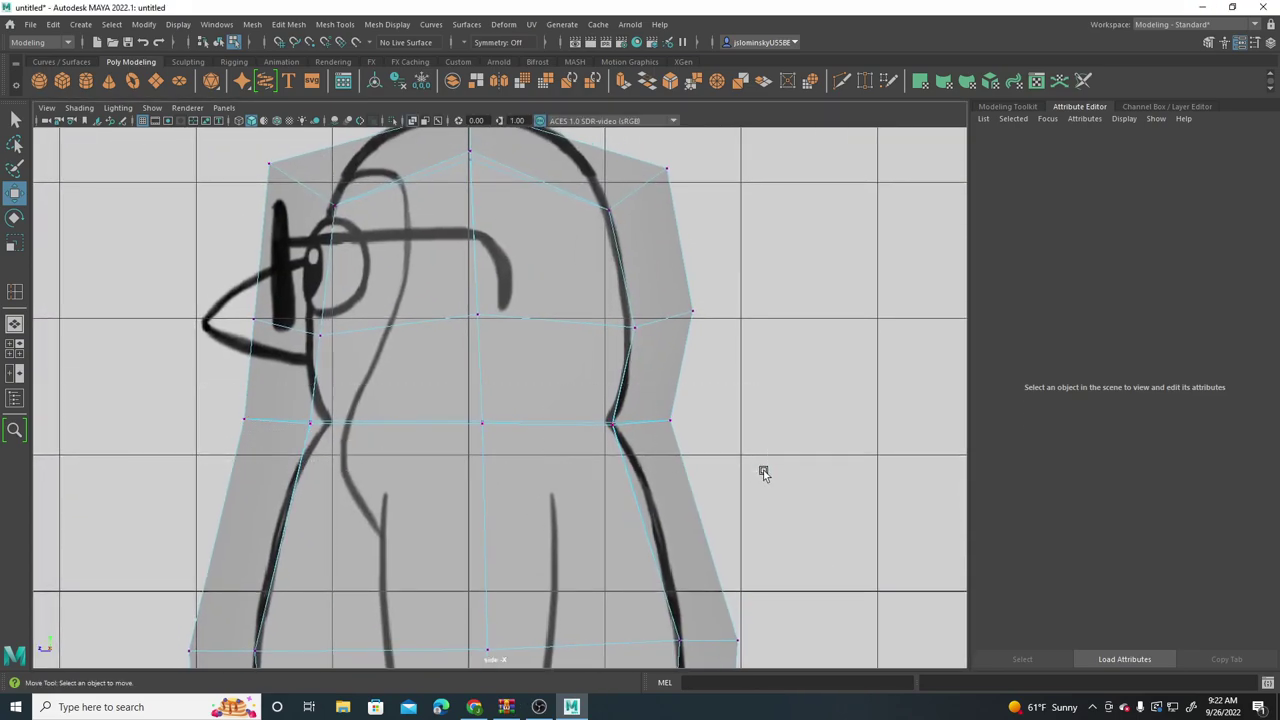
left_click_drag(764, 473, 180, 355)
left_click(14, 245)
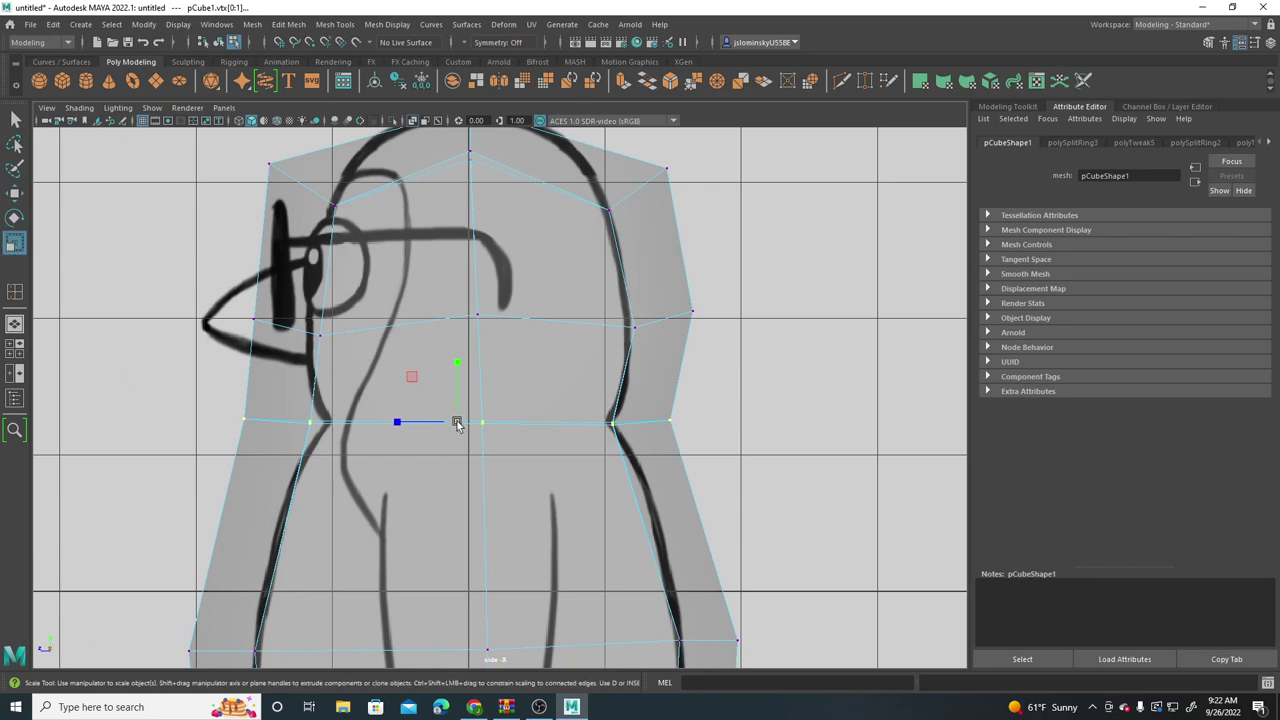
left_click_drag(456, 423, 350, 352)
Step: Scale the crown vertices of the head inward and raise them toward the reference outline in the side view
middle_click_drag(353, 344, 386, 477, "alt")
left_click_drag(212, 181, 749, 363)
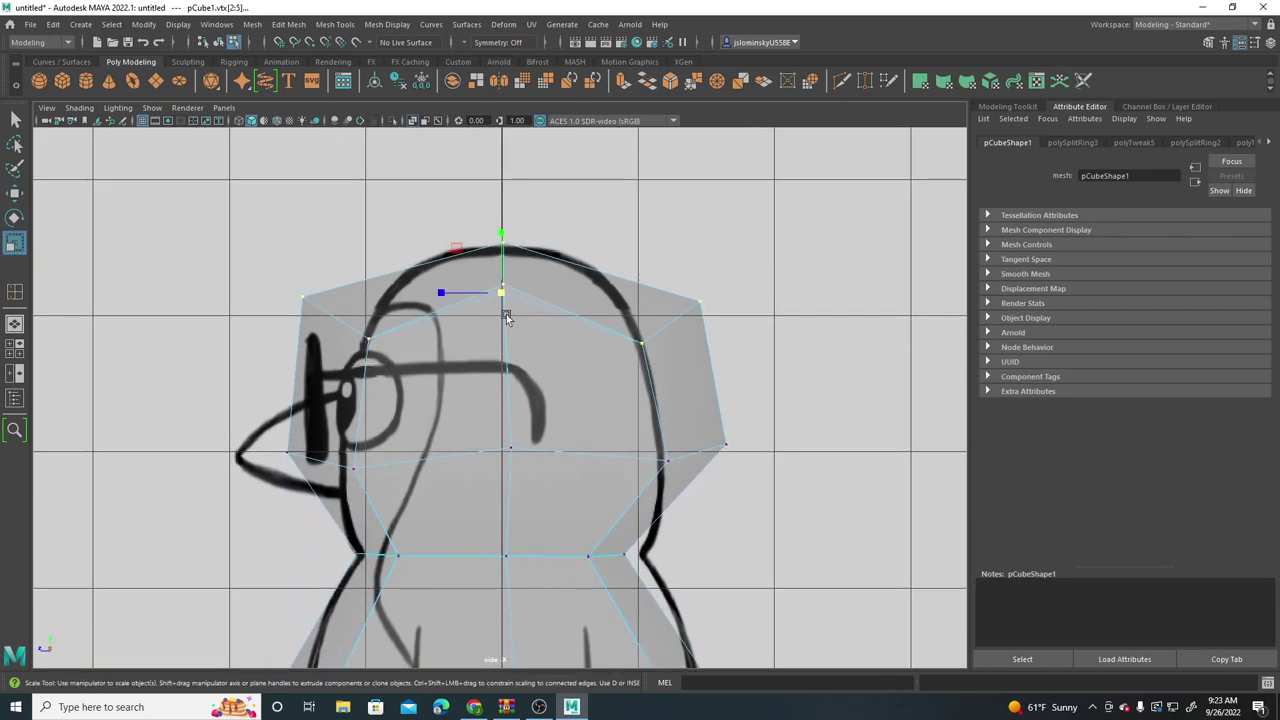
left_click_drag(501, 293, 407, 283)
key("w")
left_click_drag(502, 293, 503, 268)
Step: Move the mid-head front and back vertices inward and the nape vertices out to the outline in the side view
left_click_drag(260, 398, 386, 497)
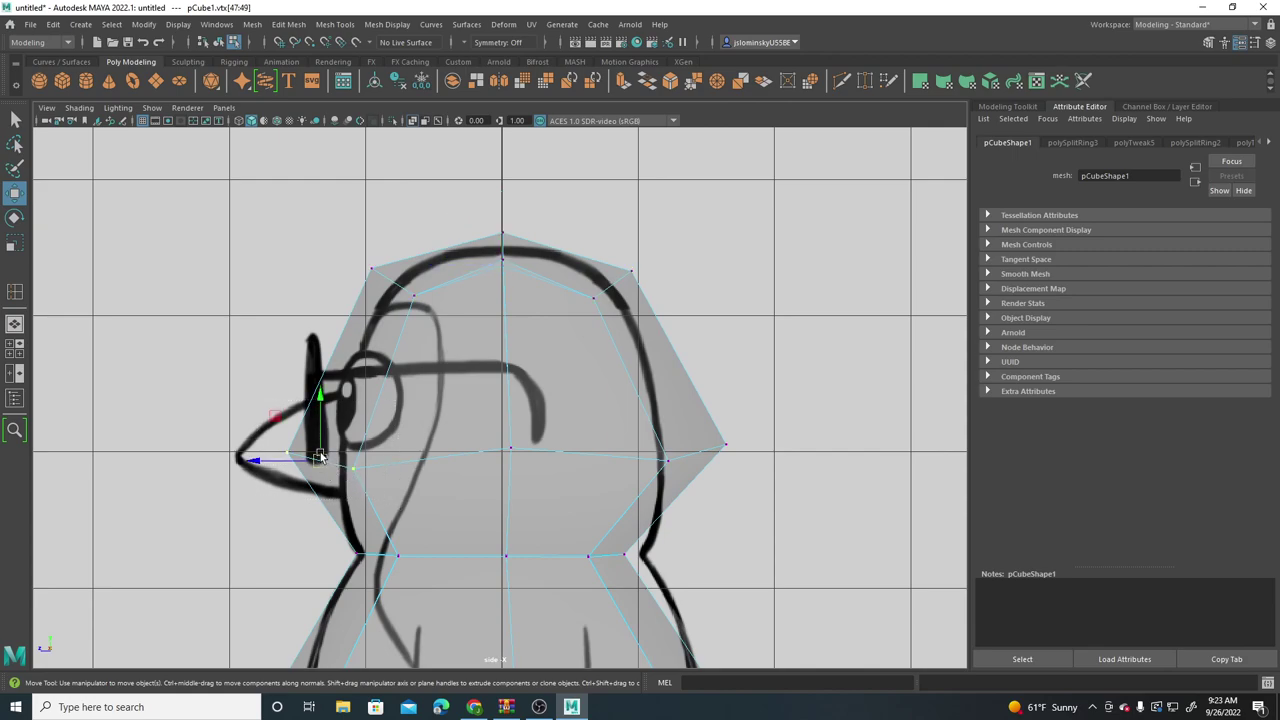
left_click_drag(318, 457, 343, 448)
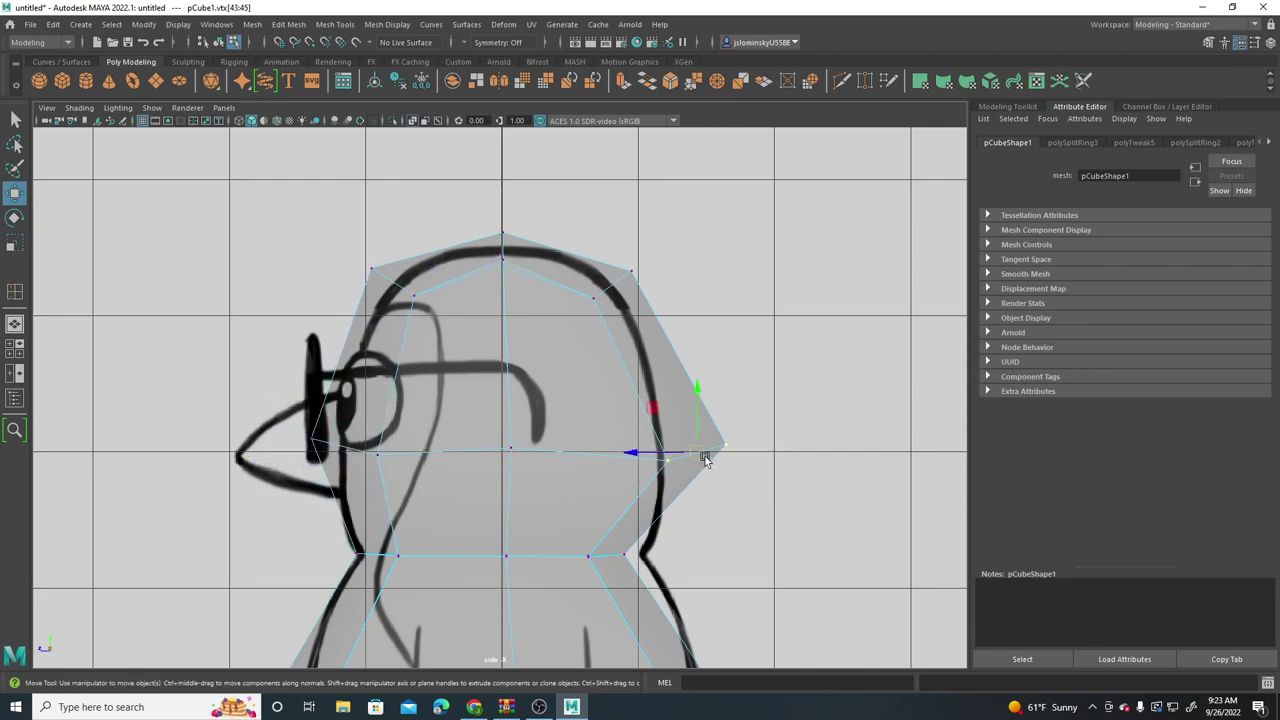
left_click_drag(705, 458, 652, 452)
left_click_drag(570, 528, 616, 557)
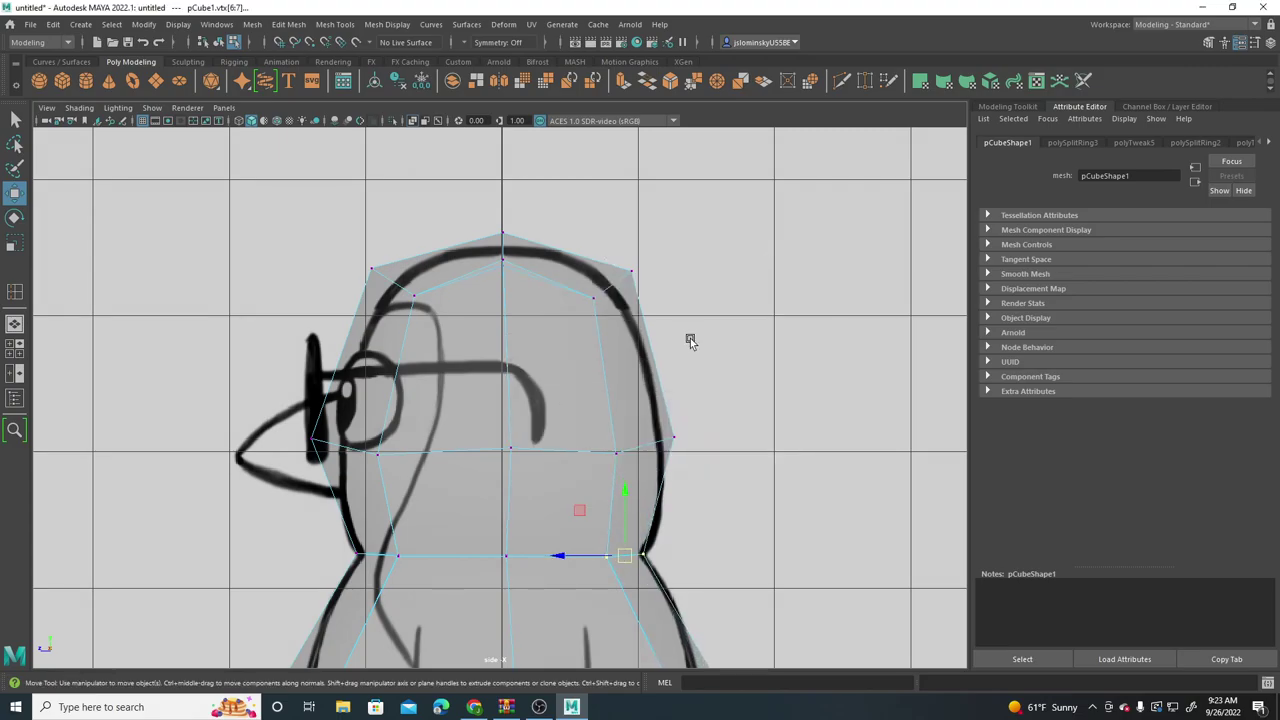
Step: Turn on the smooth mesh preview for the body and examine its shape from several sides in perspective
key("space")
key("space")
left_click_drag(678, 347, 780, 368, "alt")
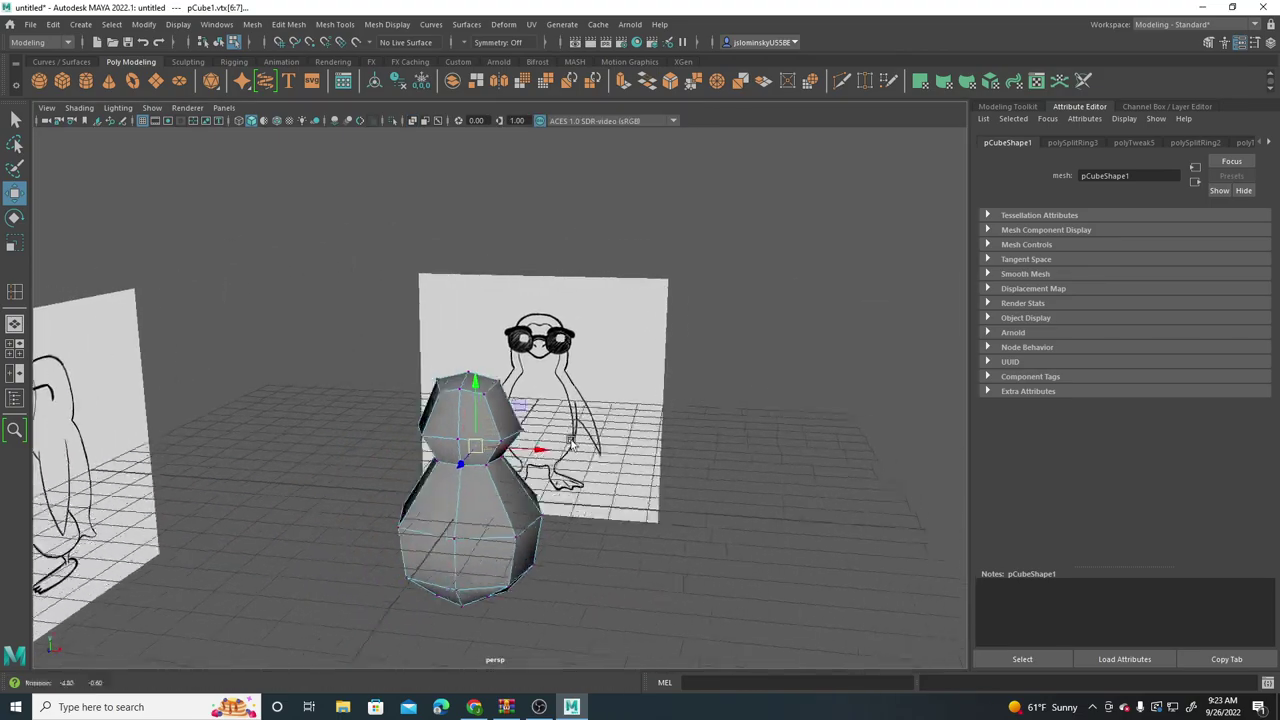
left_click_drag(554, 450, 526, 480, "alt")
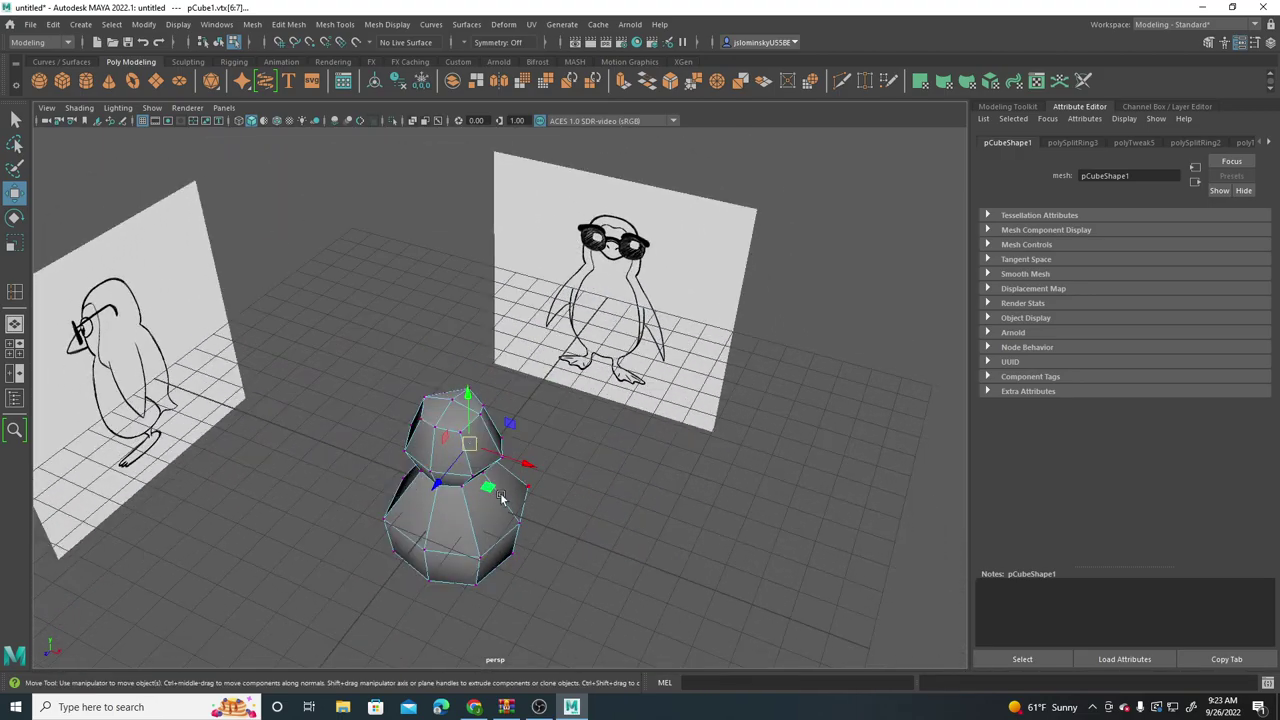
right_click_drag(495, 345, 549, 343)
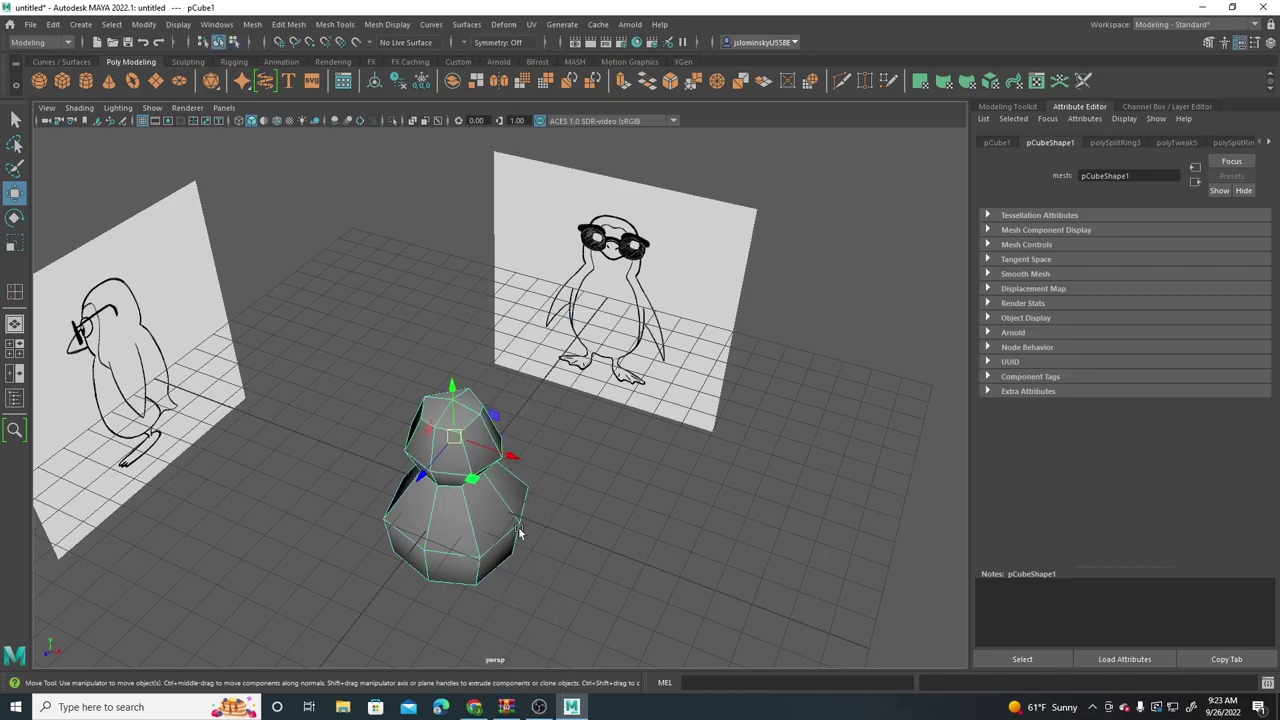
key("3")
left_click(584, 509)
left_click_drag(584, 509, 503, 437, "alt")
left_click(437, 466)
left_click_drag(443, 466, 449, 485, "alt")
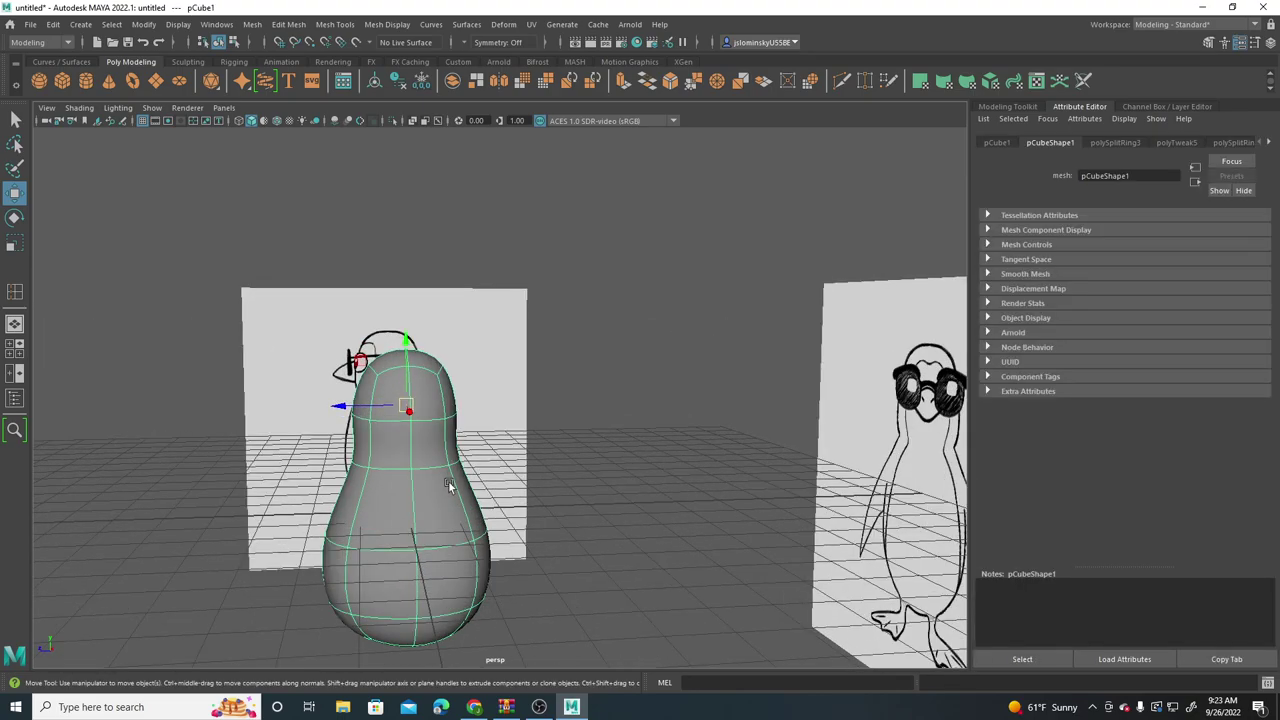
Step: Slightly enlarge the vertex rings around the belly and the middle of the head on the smoothed body
right_click(420, 490)
left_click(355, 340)
left_click_drag(355, 340, 279, 540, "alt")
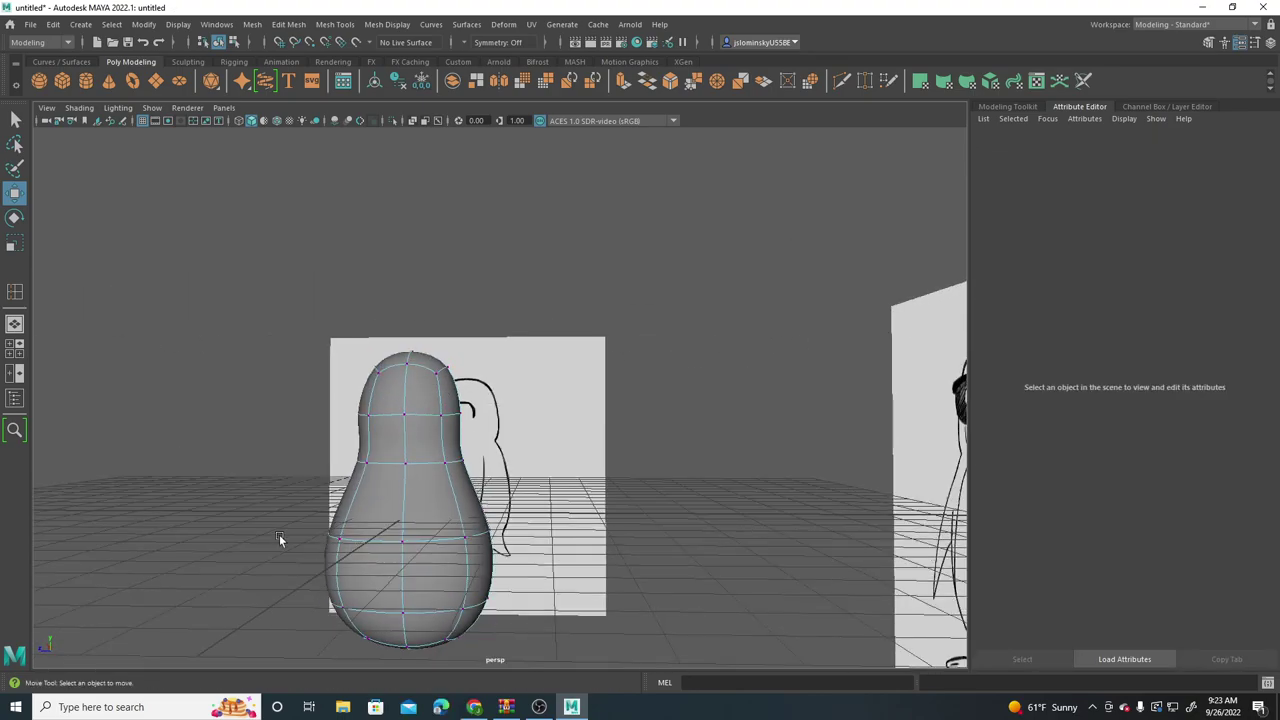
left_click_drag(516, 578, 549, 571)
key("r")
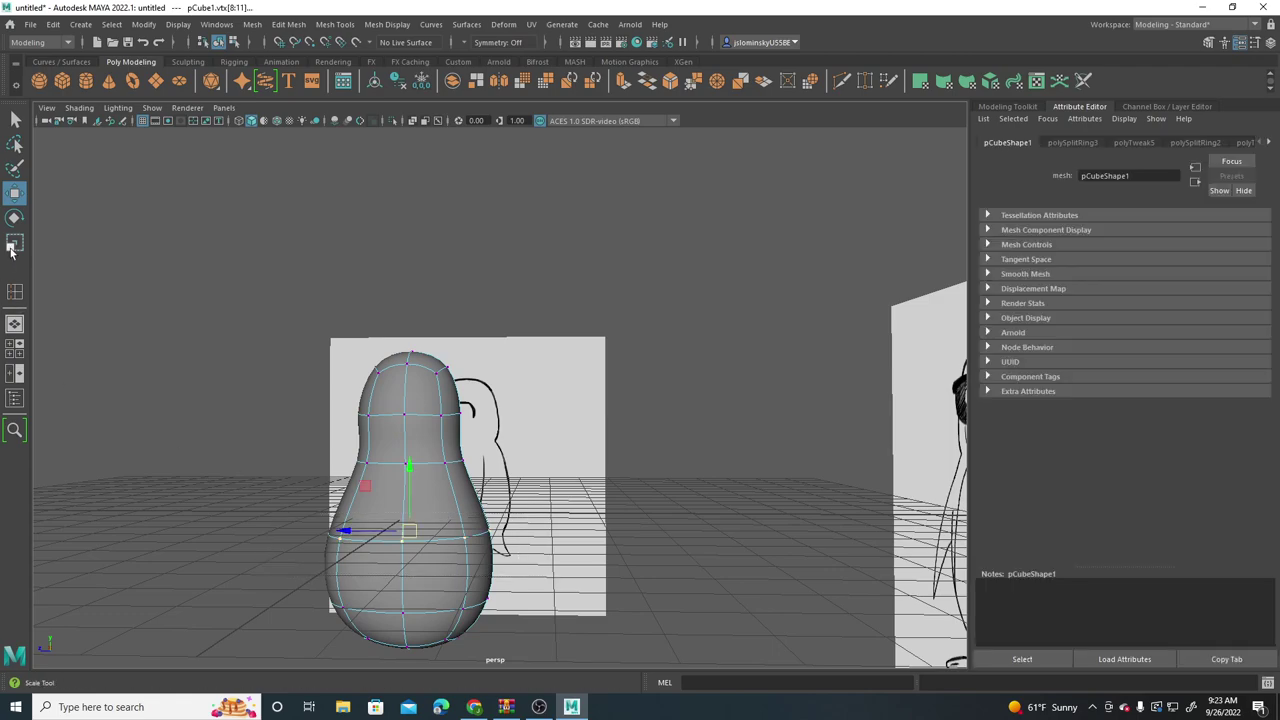
left_click_drag(409, 531, 416, 530)
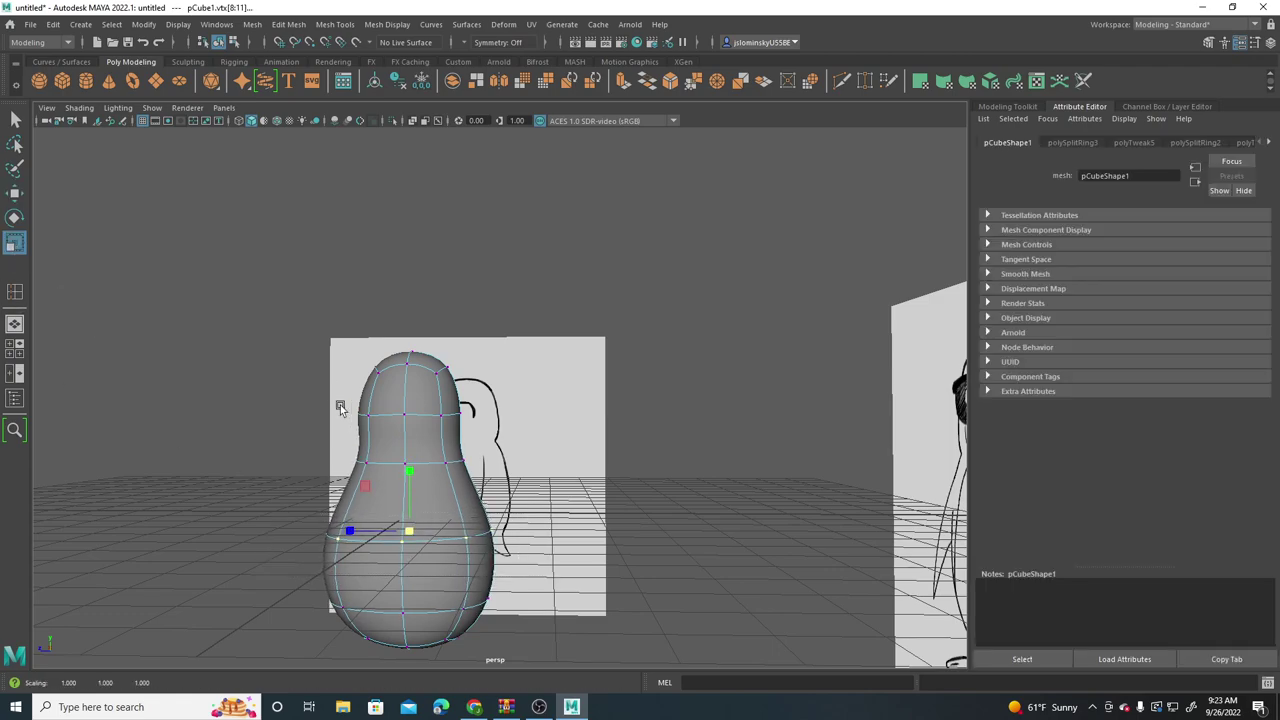
left_click_drag(332, 386, 453, 436)
left_click_drag(323, 449, 404, 454)
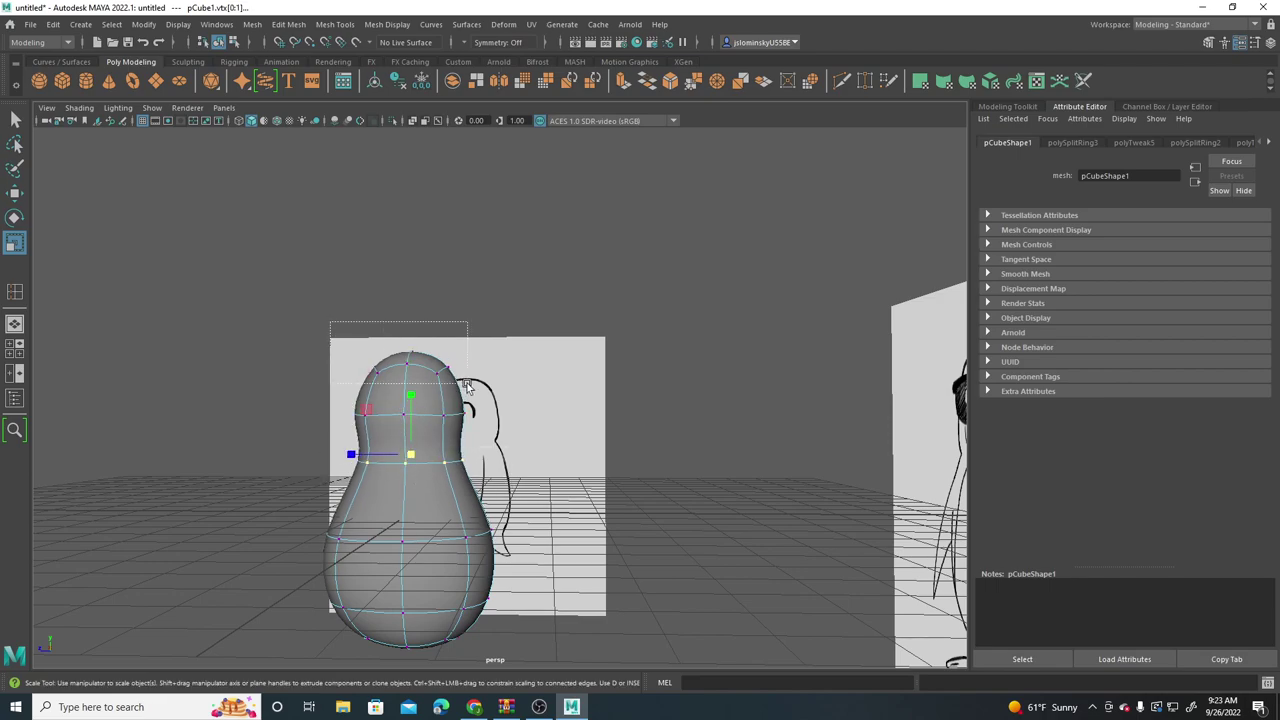
Step: Return the body to the unsmoothed display and undo the latest changes made with the neck ring selected
right_click_drag(413, 363, 506, 280)
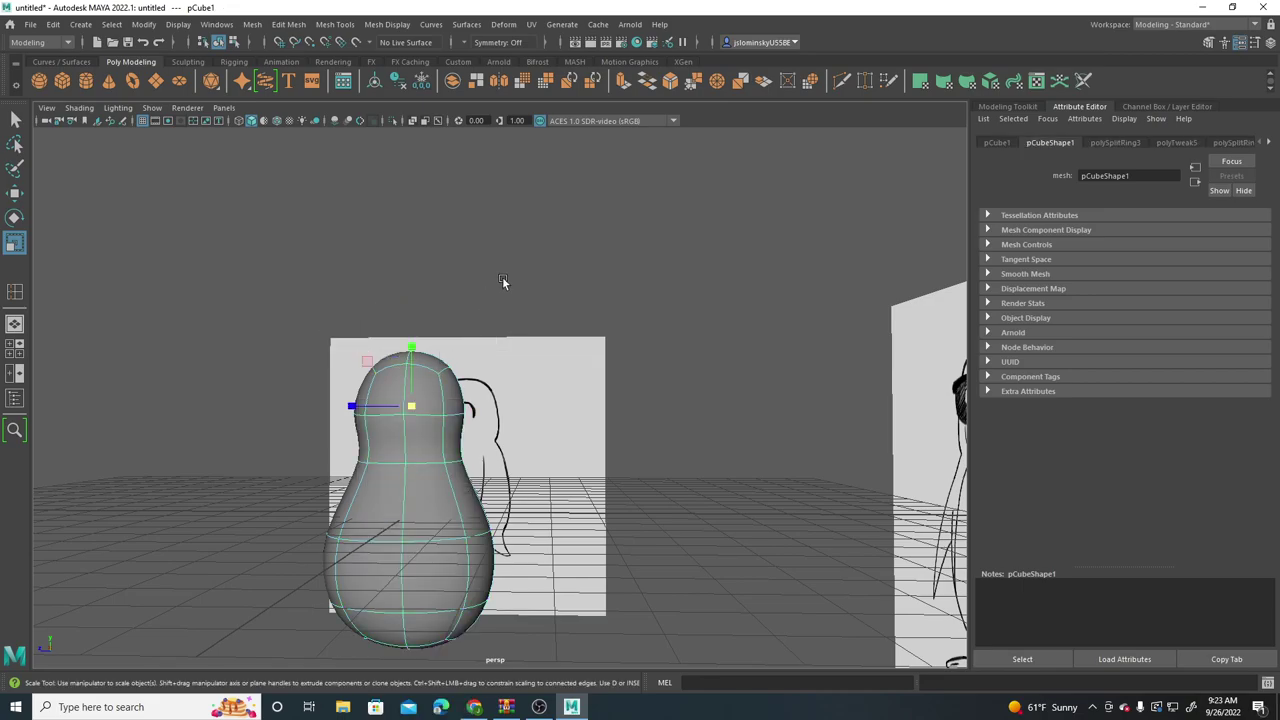
key("1")
left_click_drag(575, 598, 750, 605, "alt")
key("ctrl+z")
key("ctrl+z")
key("ctrl+z")
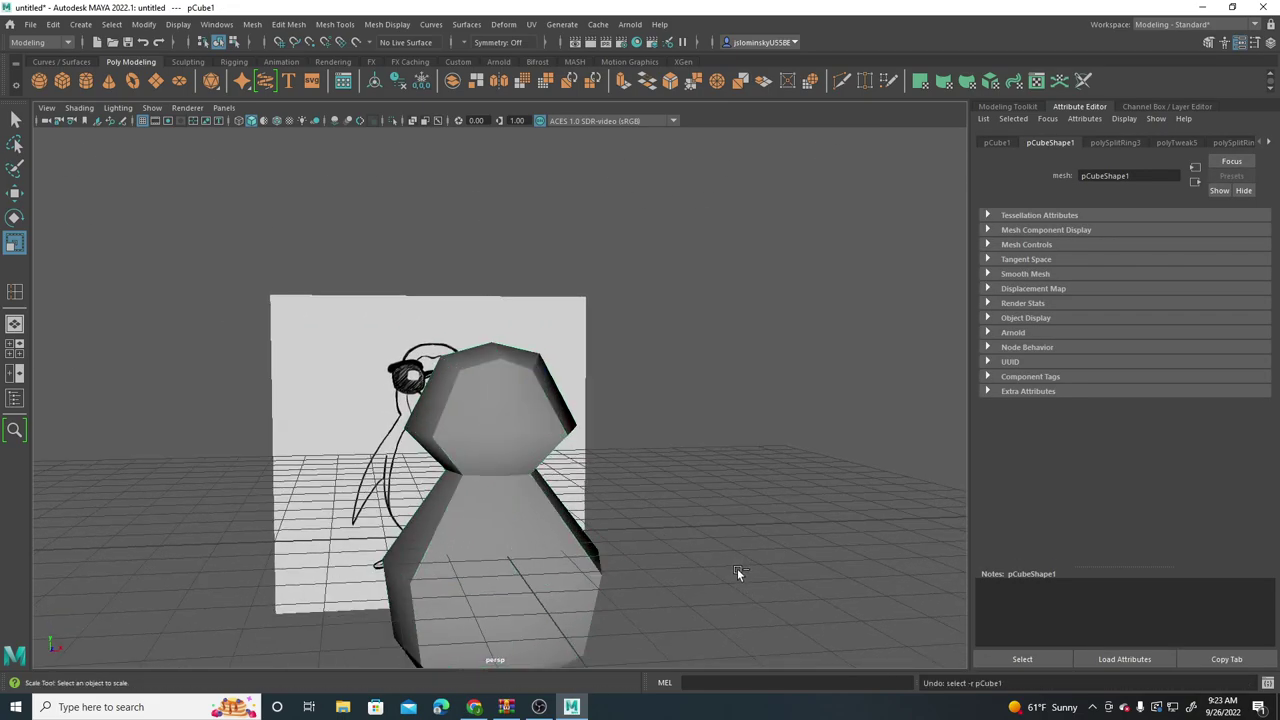
key("ctrl+z")
key("ctrl+z")
key("ctrl+z")
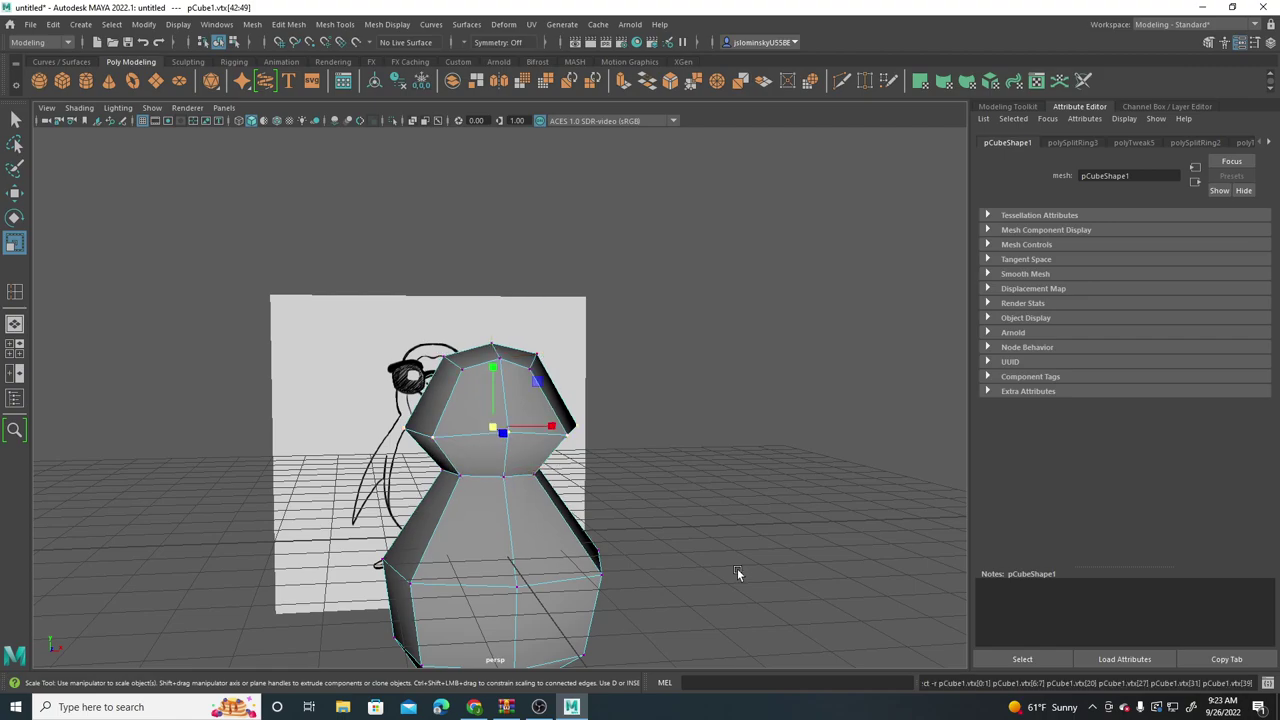
Step: Scale the neck vertex ring up uniformly to widen the neck between head and body
left_click_drag(754, 524, 685, 474, "alt")
scroll(471, 469, "up", 4)
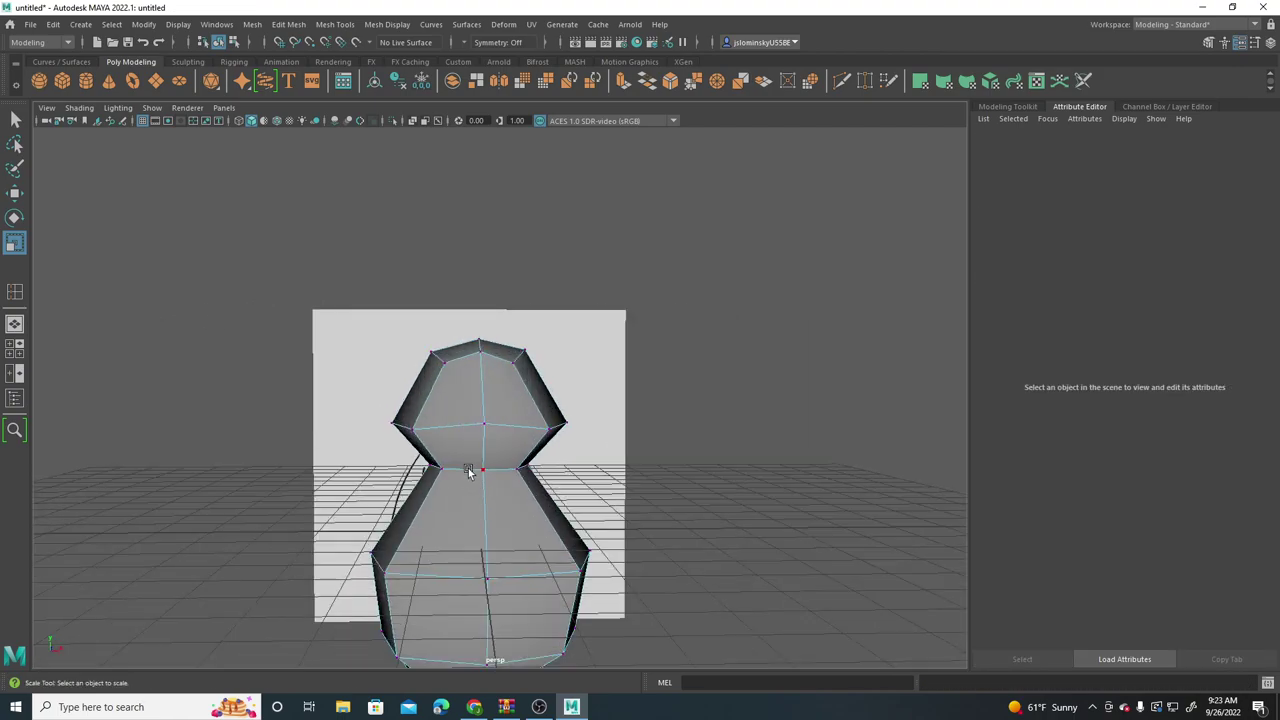
left_click_drag(406, 468, 381, 450, "alt")
left_click_drag(567, 484, 566, 486)
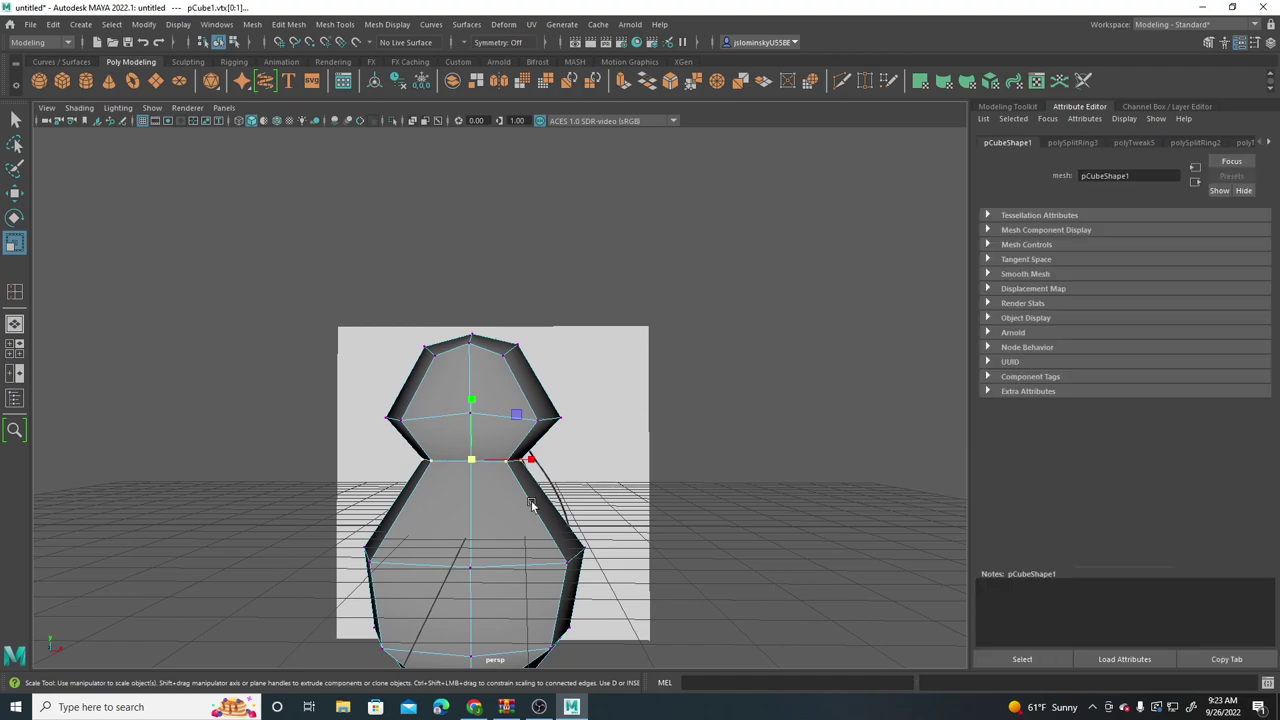
left_click_drag(471, 460, 511, 458)
left_click(722, 428)
scroll(722, 428, "down", 3)
left_click_drag(722, 428, 665, 468, "alt")
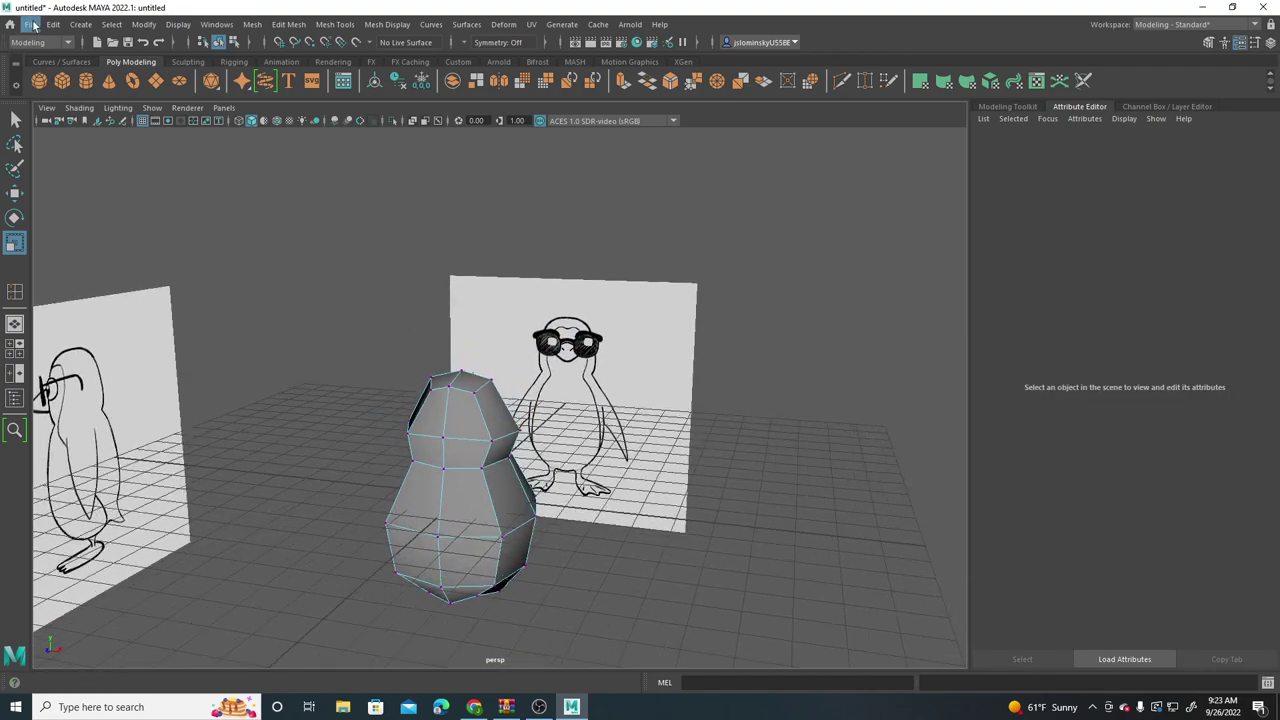
Step: Save the scene to the Desktop as a Maya Binary file named "part1- Body"
left_click(33, 24)
left_click(80, 91)
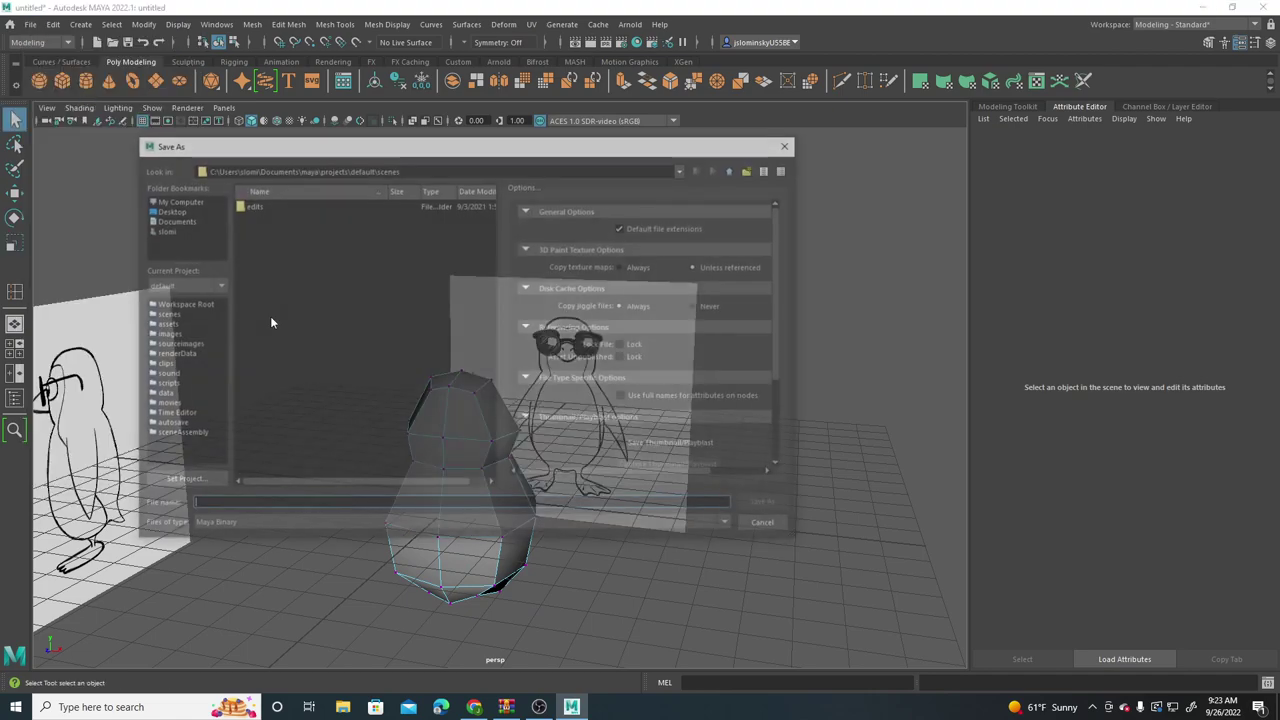
left_click(167, 210)
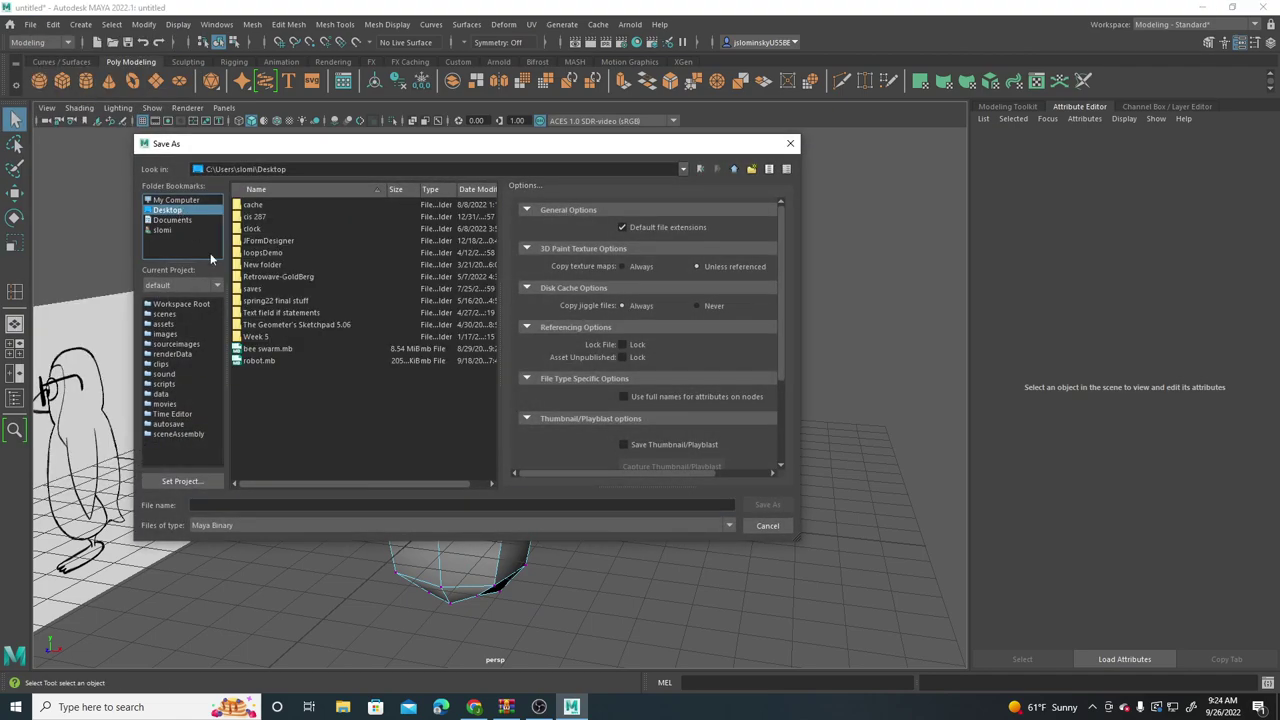
left_click(318, 504)
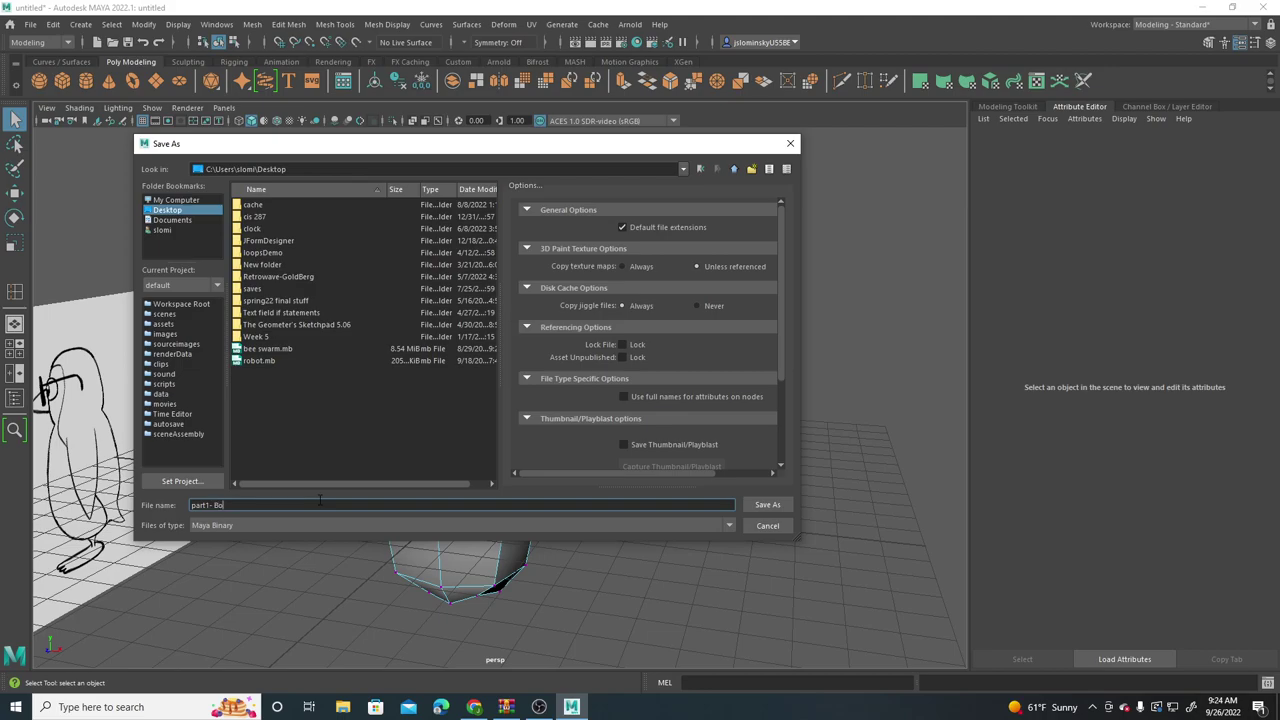
left_click(766, 505)
key("r")
scroll(478, 500, "down", 3)
scroll(480, 508, "up", 3)
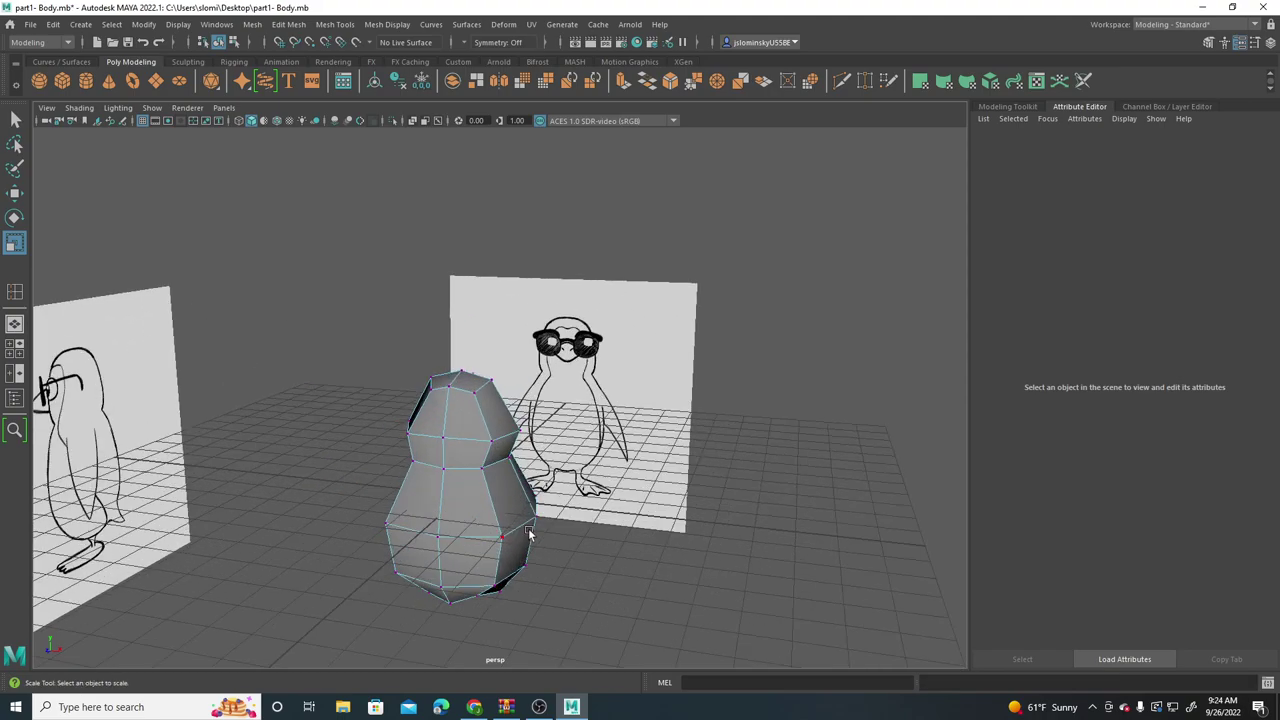
mouse_move(529, 535)
left_mouse_down("alt")
mouse_move(434, 509)
mouse_move(517, 521)
left_mouse_up("alt")
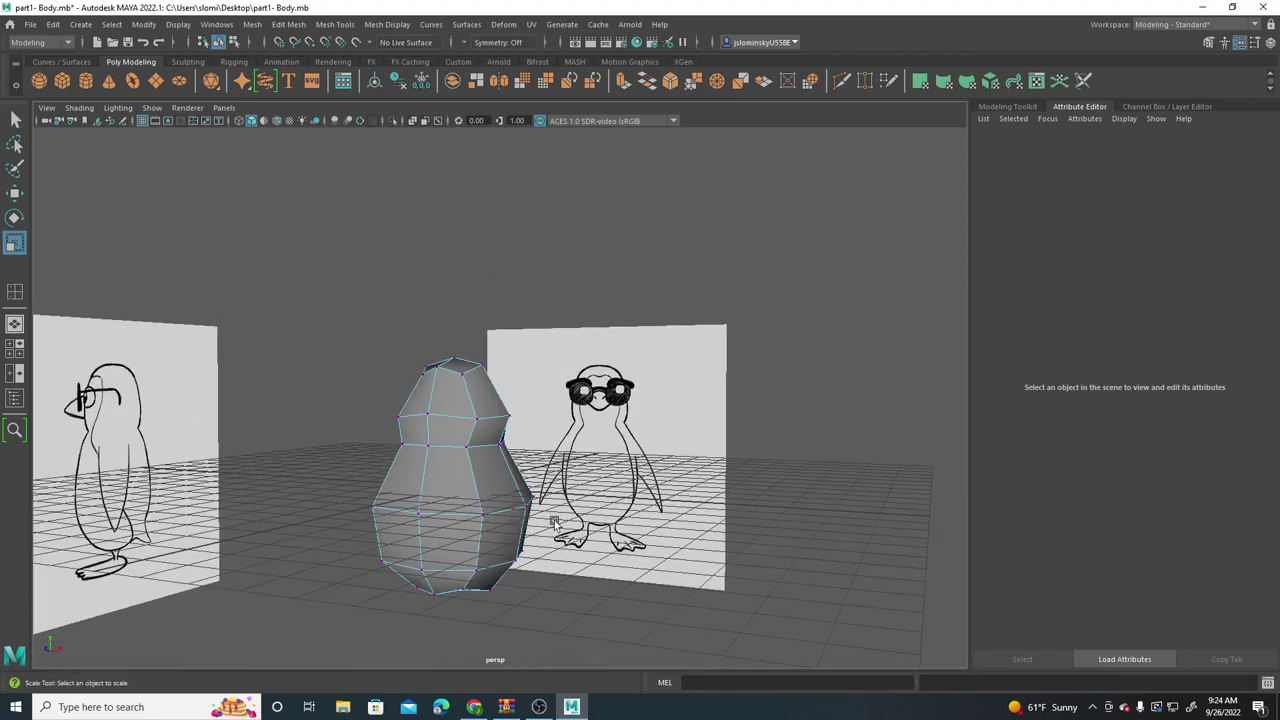